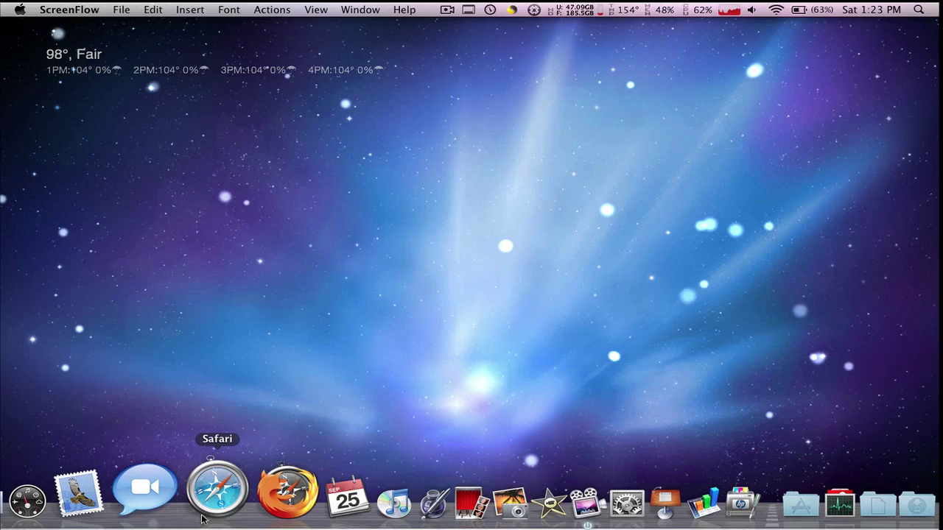
# Stop the animated galaxy wallpaper from the Mach Desktop menu-bar icon, then start it again
pyautogui.click(468, 9)
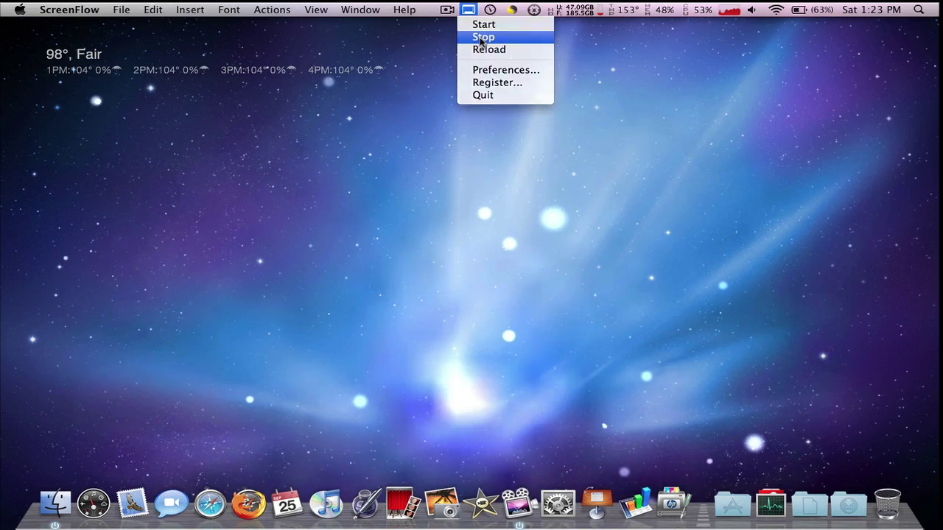
pyautogui.click(483, 37)
pyautogui.click(470, 10)
pyautogui.click(477, 25)
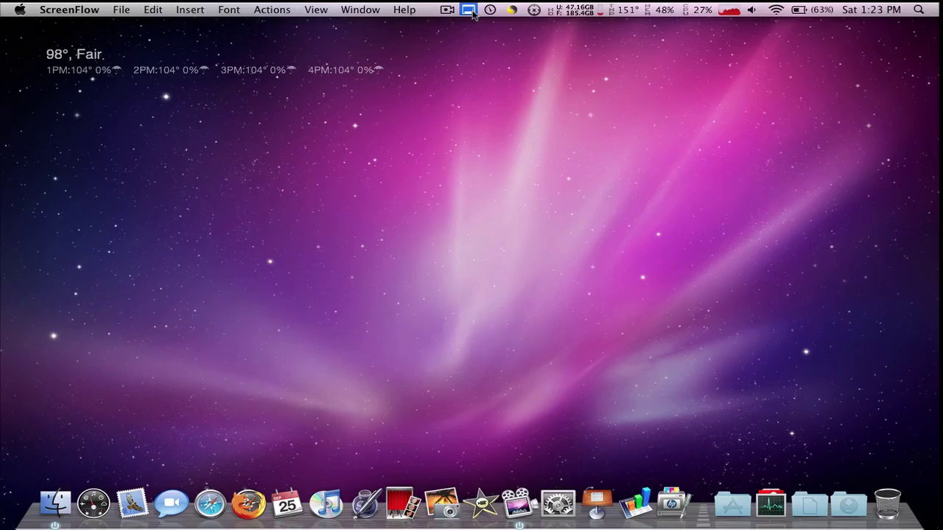
# Open Mach Desktop's Preferences and move the window toward the screen centre
pyautogui.click(470, 11)
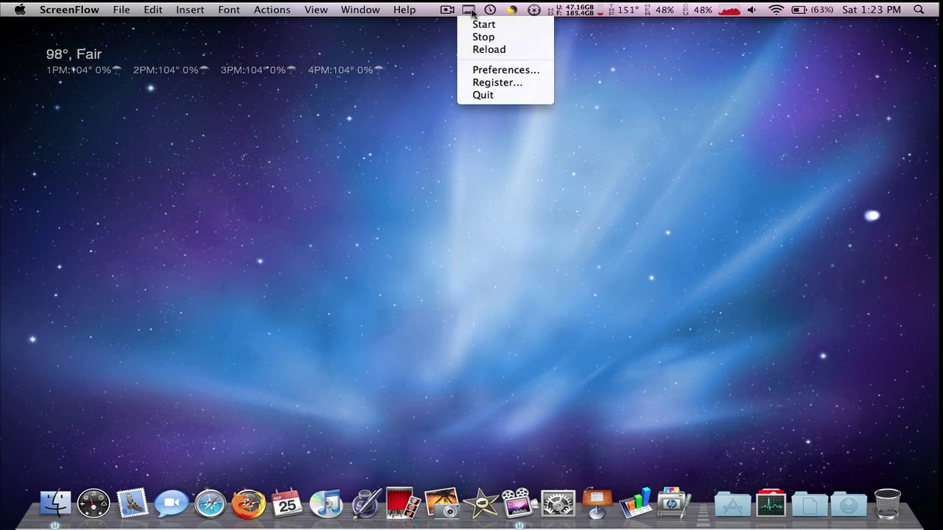
pyautogui.click(497, 72)
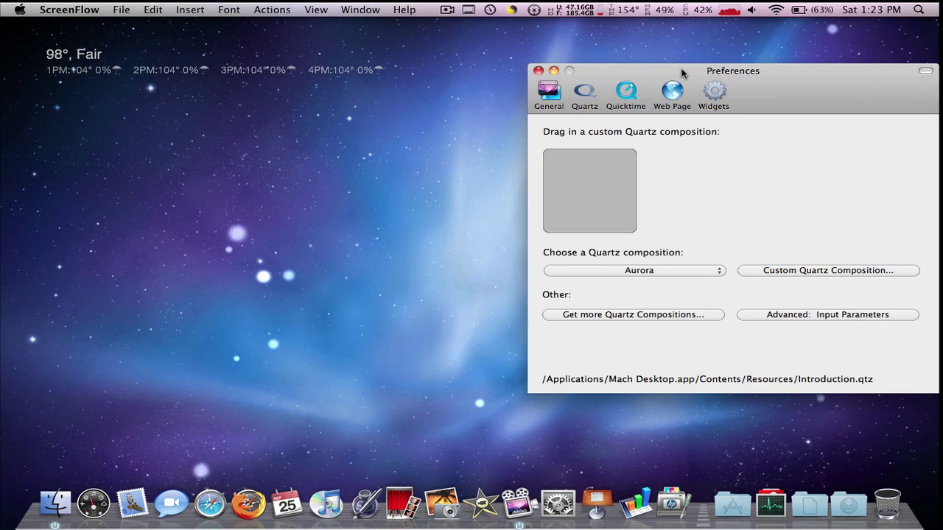
pyautogui.moveTo(682, 72); pyautogui.dragTo(428, 27)
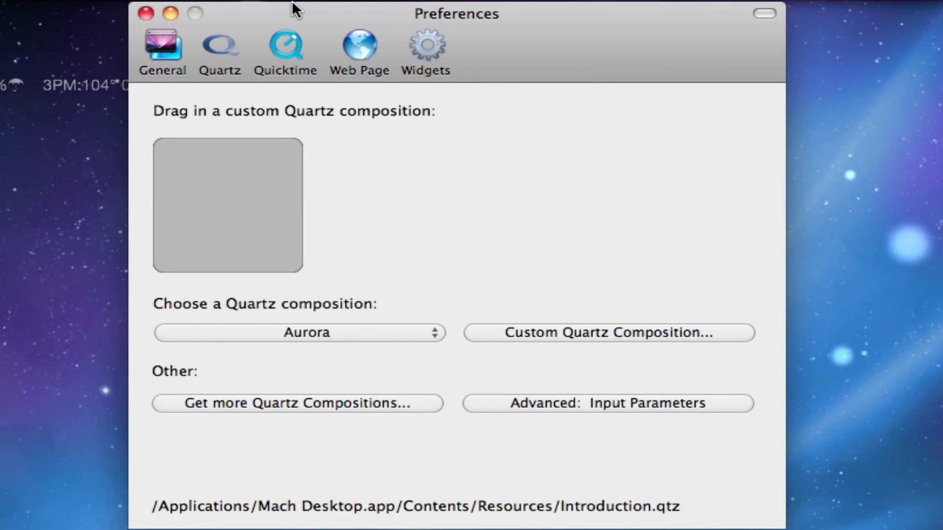
pyautogui.click(284, 50)
pyautogui.click(230, 323)
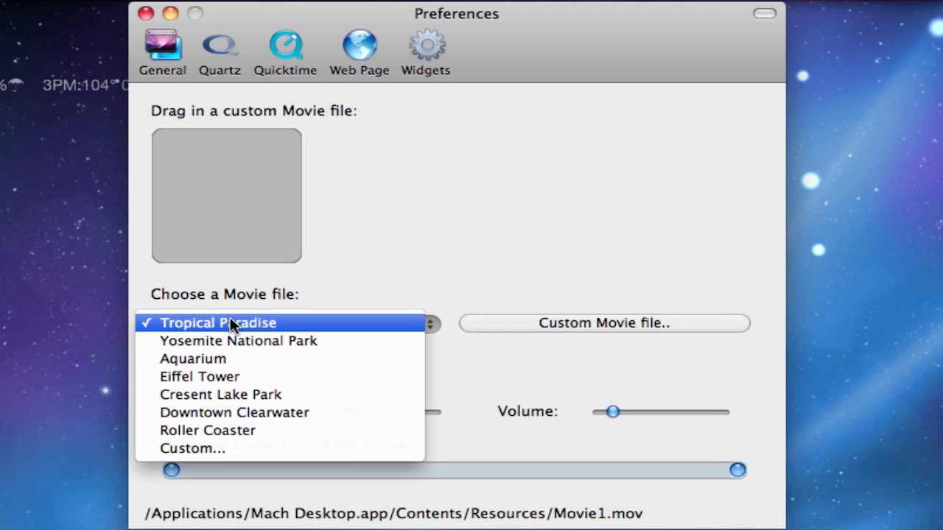
pyautogui.click(290, 304)
pyautogui.click(464, 322)
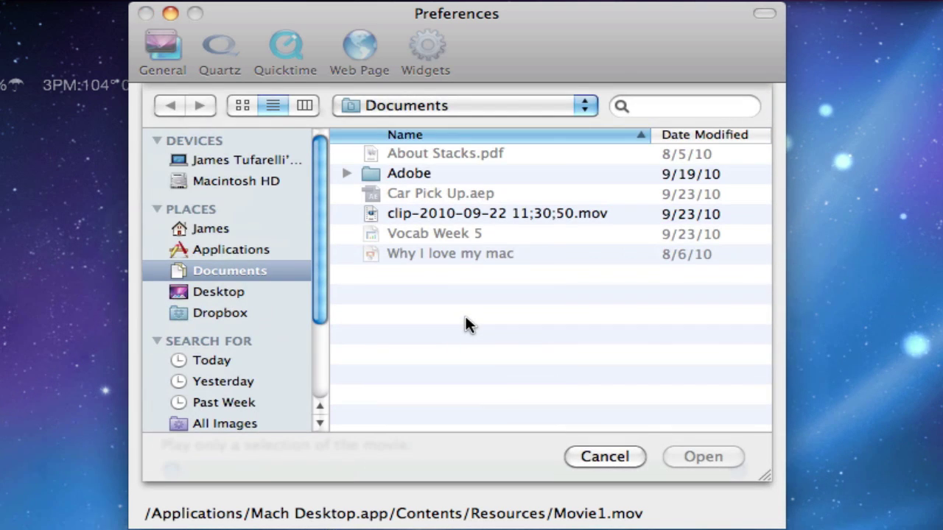
pyautogui.click(474, 218)
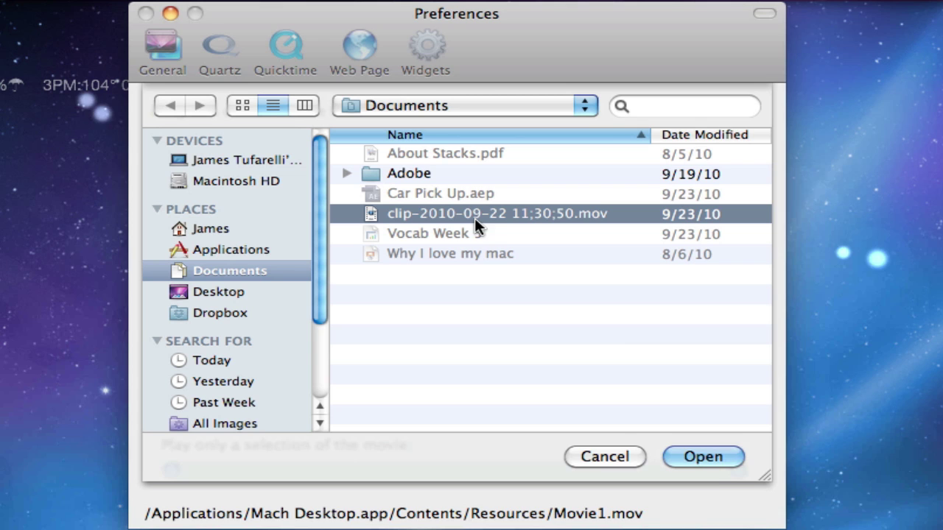
pyautogui.click(706, 456)
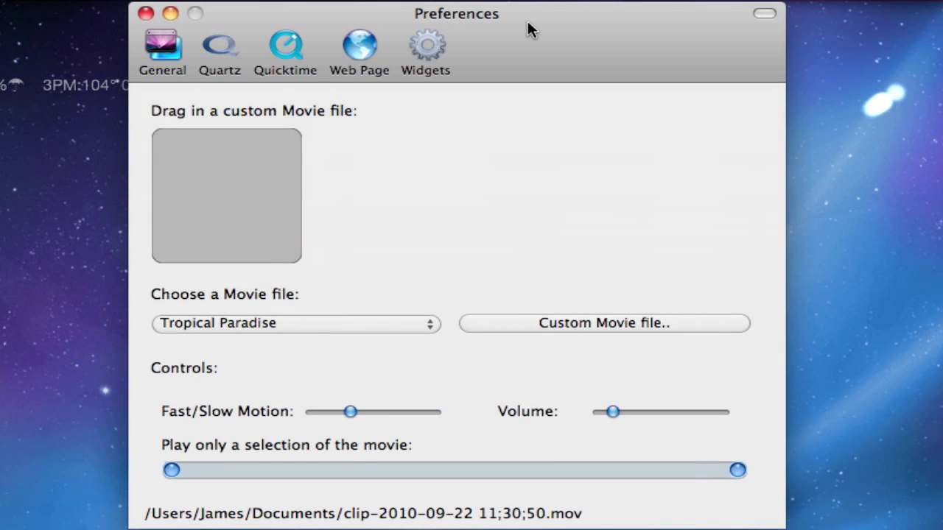
pyautogui.click(425, 325)
pyautogui.click(311, 449)
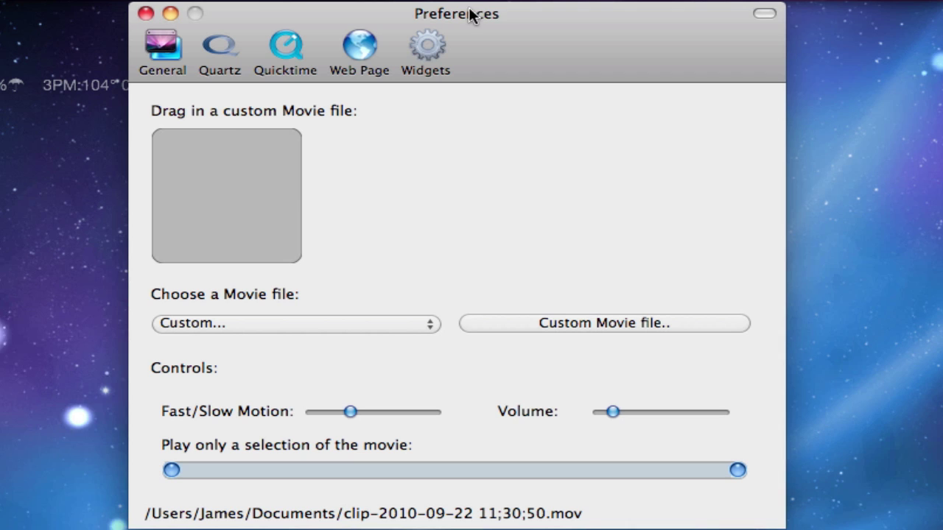
pyautogui.click(579, 323)
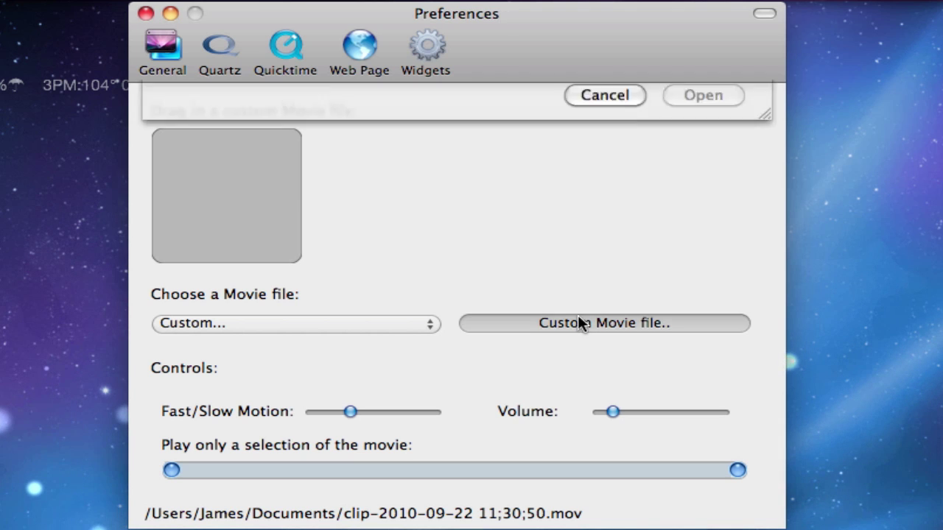
pyautogui.click(509, 214)
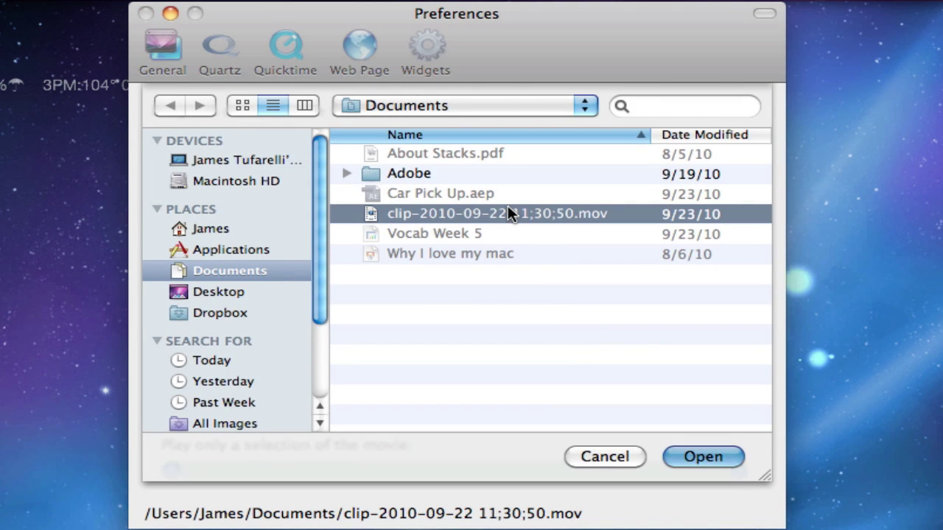
pyautogui.doubleClick(508, 207)
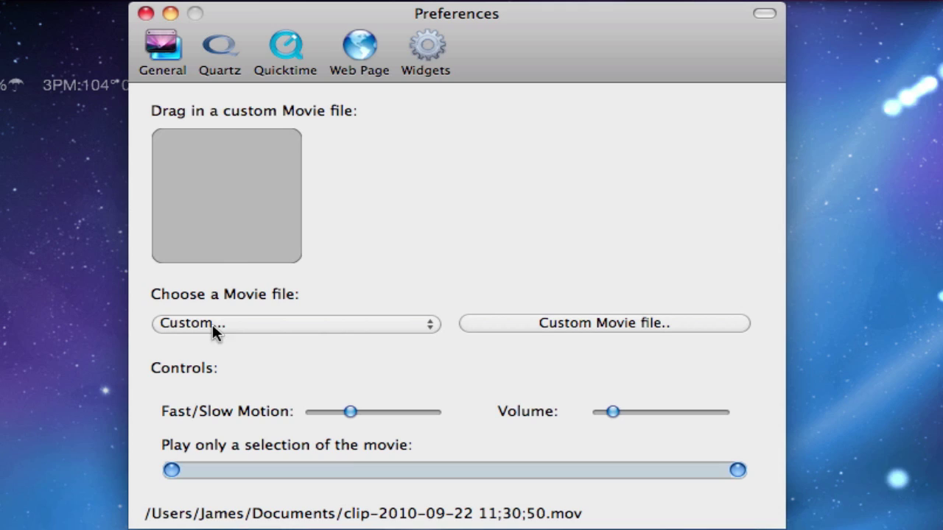
# In General, play the QuickTime Movie as desktop, then switch back to Quartz Composition
pyautogui.click(174, 58)
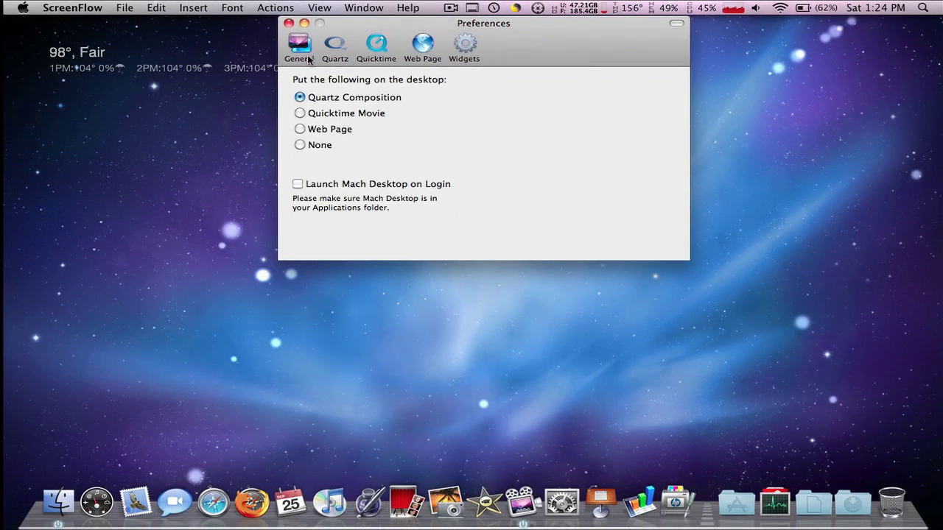
pyautogui.click(301, 113)
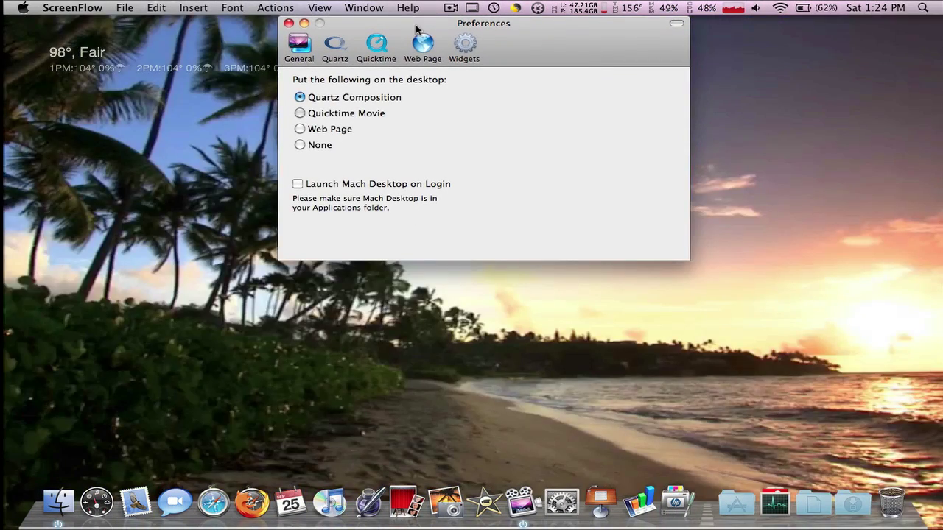
pyautogui.moveTo(516, 23); pyautogui.dragTo(812, 125)
pyautogui.moveTo(746, 125); pyautogui.dragTo(582, 68)
pyautogui.click(398, 137)
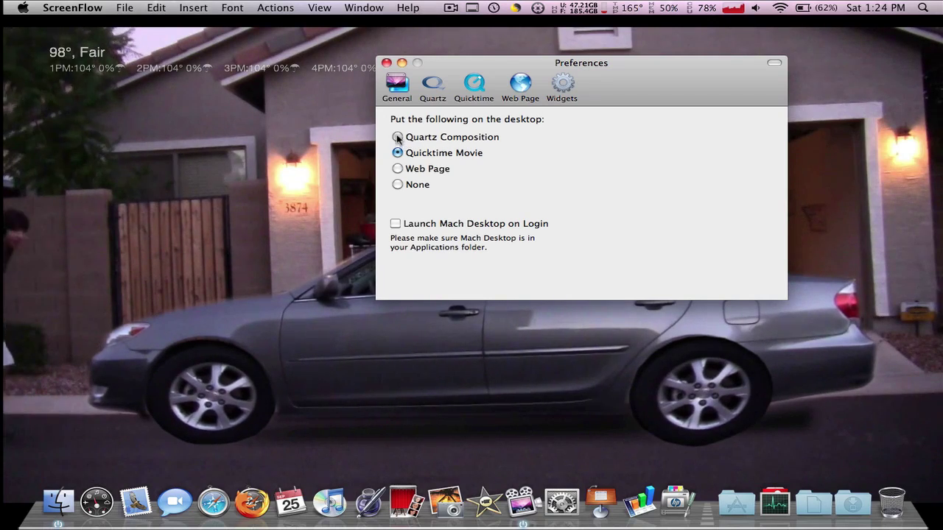
pyautogui.click(433, 87)
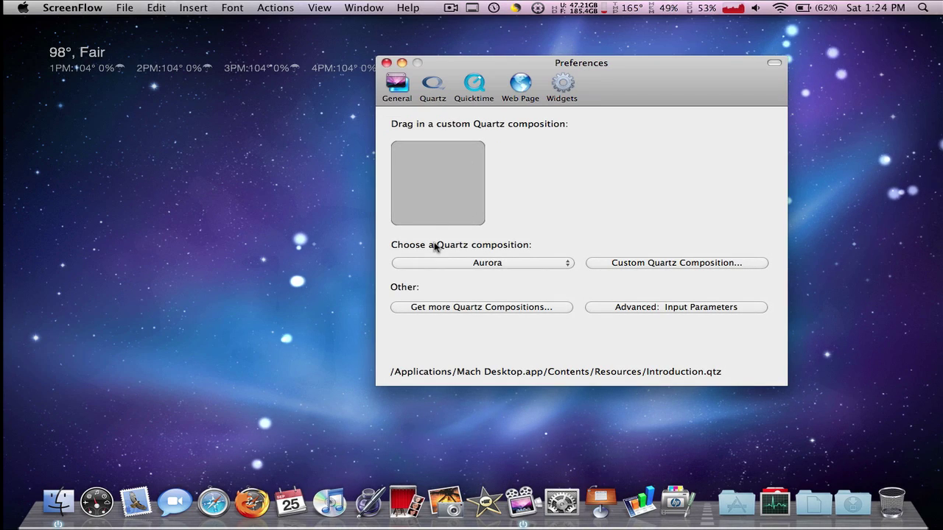
# Try the Earth and Sun composition as wallpaper, then the Grid composition
pyautogui.click(481, 267)
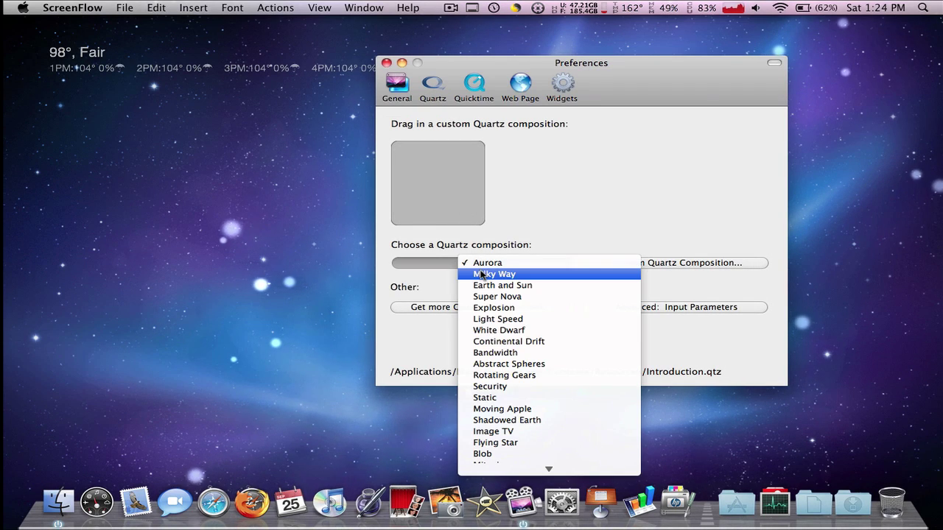
pyautogui.click(482, 283)
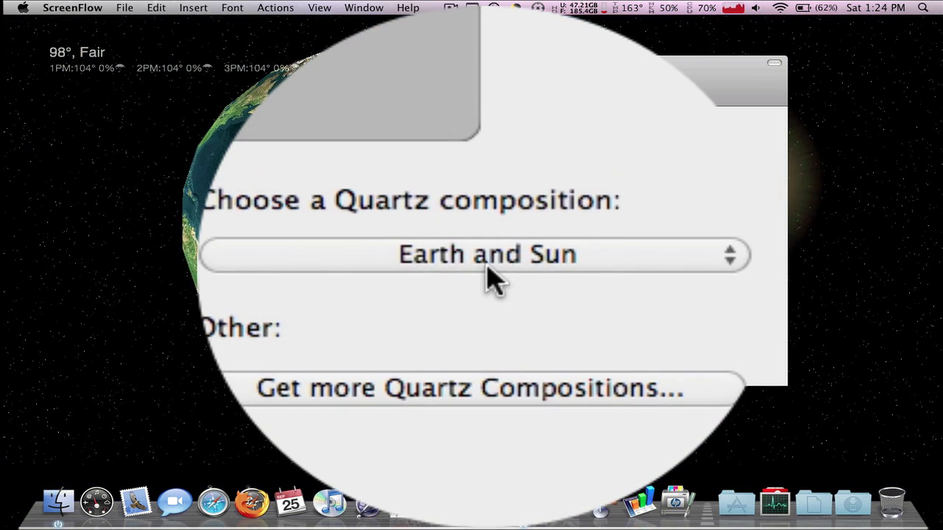
pyautogui.click(492, 279)
pyautogui.scroll(-5, 506, 287)
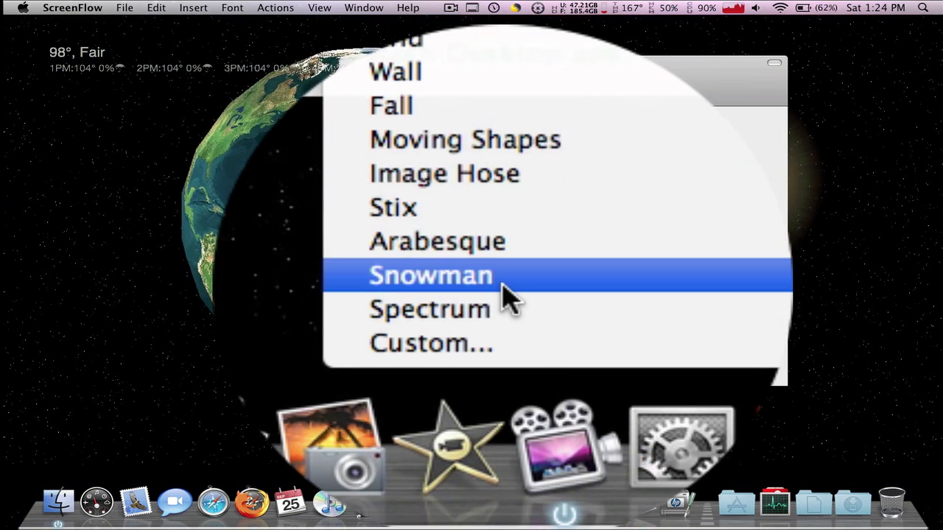
pyautogui.scroll(2, 502, 283)
pyautogui.click(498, 367)
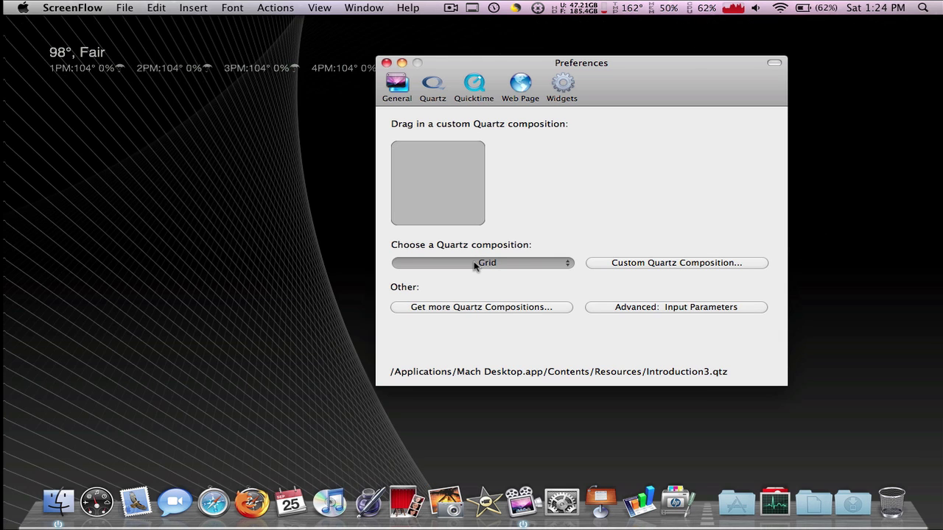
# Restore Aurora as the wallpaper composition and show the Web Page settings
pyautogui.moveTo(513, 67); pyautogui.dragTo(610, 124)
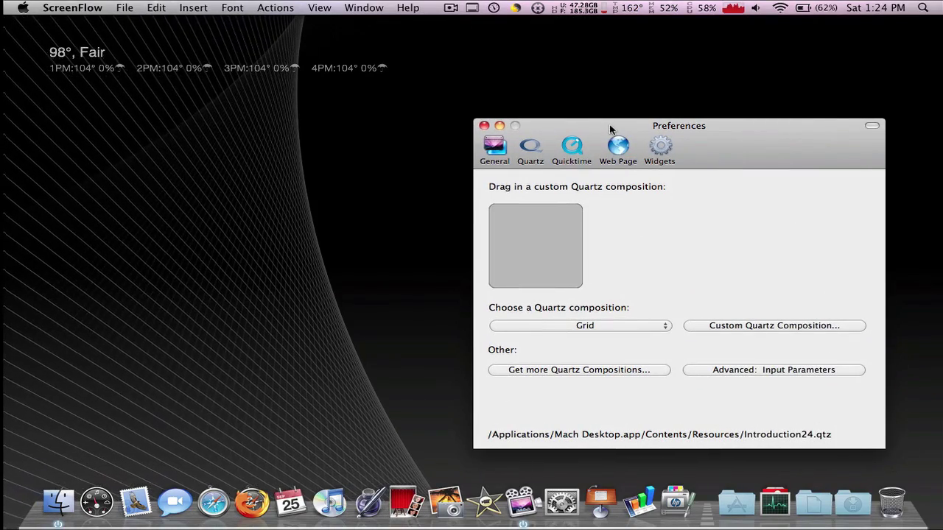
pyautogui.click(579, 325)
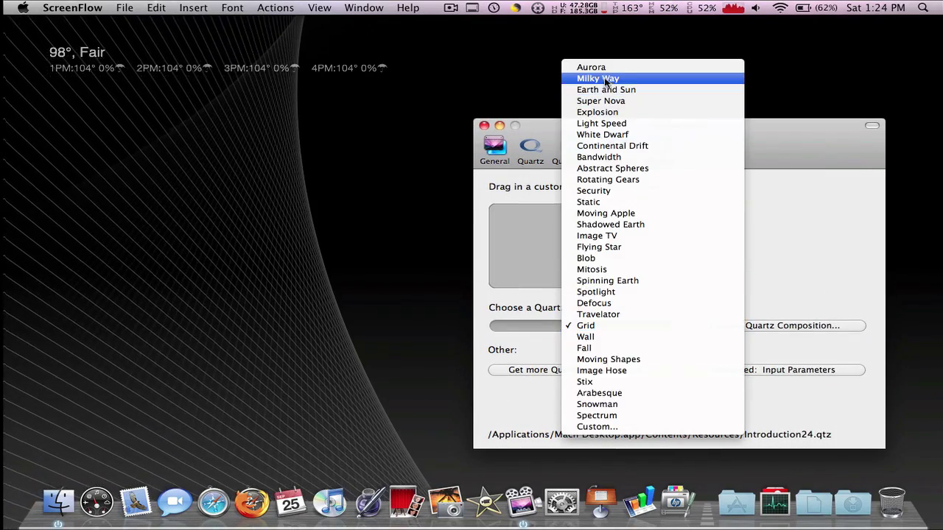
pyautogui.click(593, 67)
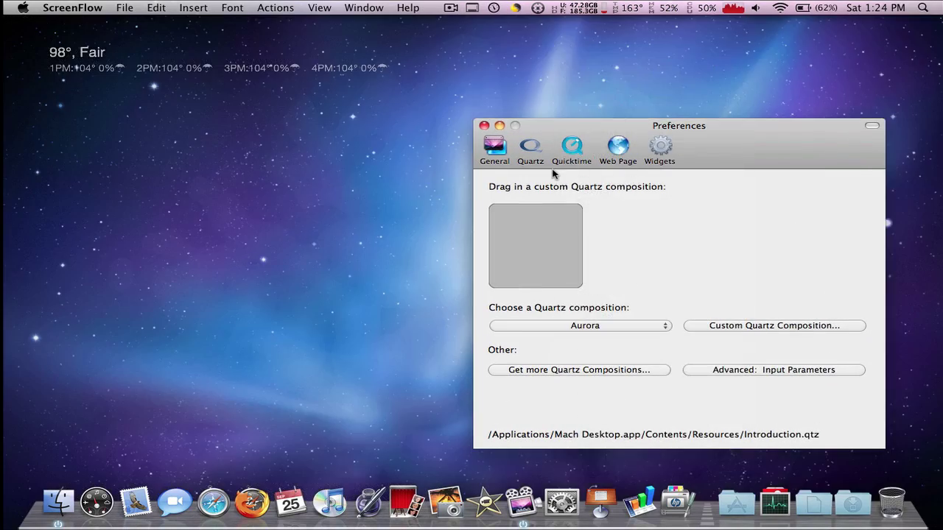
pyautogui.click(622, 151)
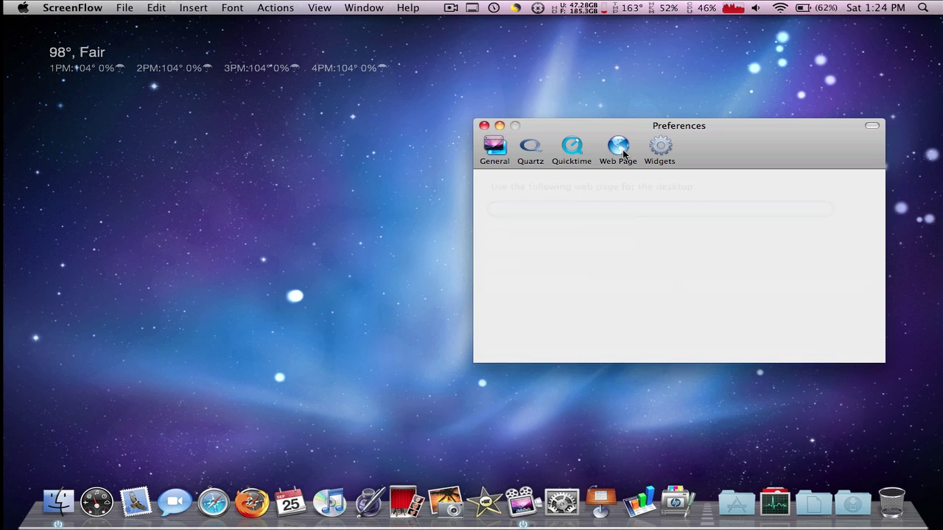
# Close Mach Desktop's preferences and browse the Applications stack for LeopardDocks App
pyautogui.click(484, 126)
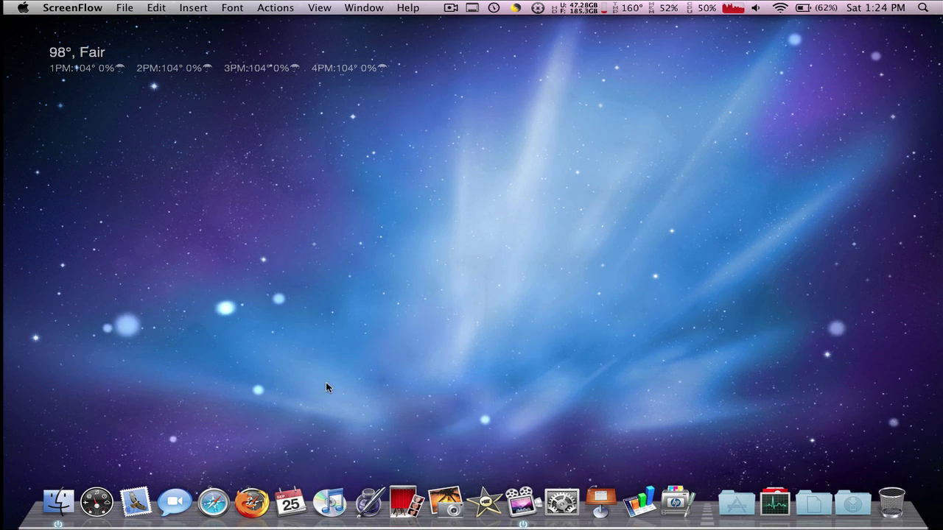
pyautogui.click(729, 492)
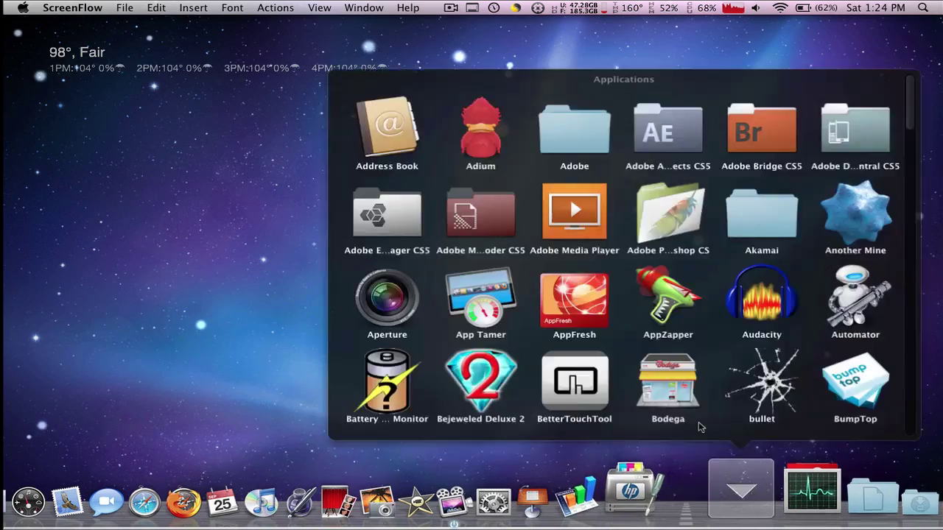
pyautogui.scroll(-20, 700, 427)
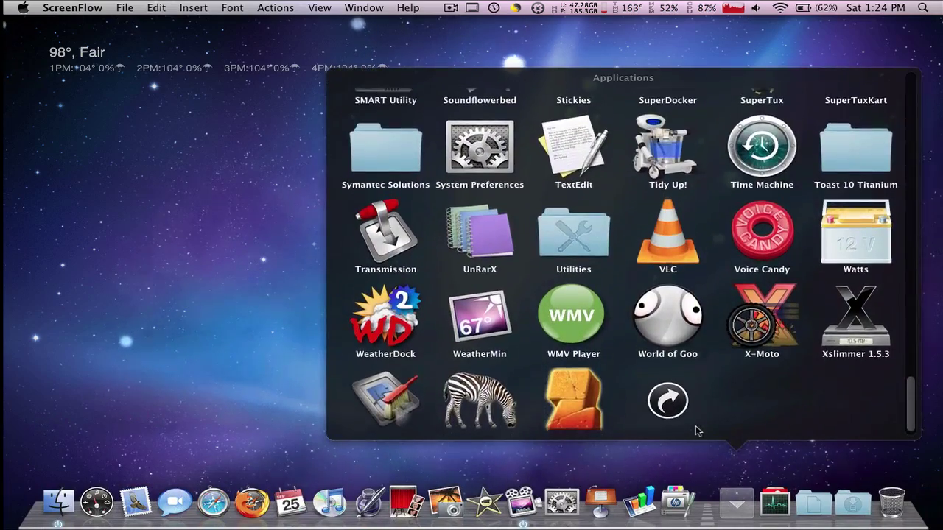
pyautogui.scroll(5, 698, 431)
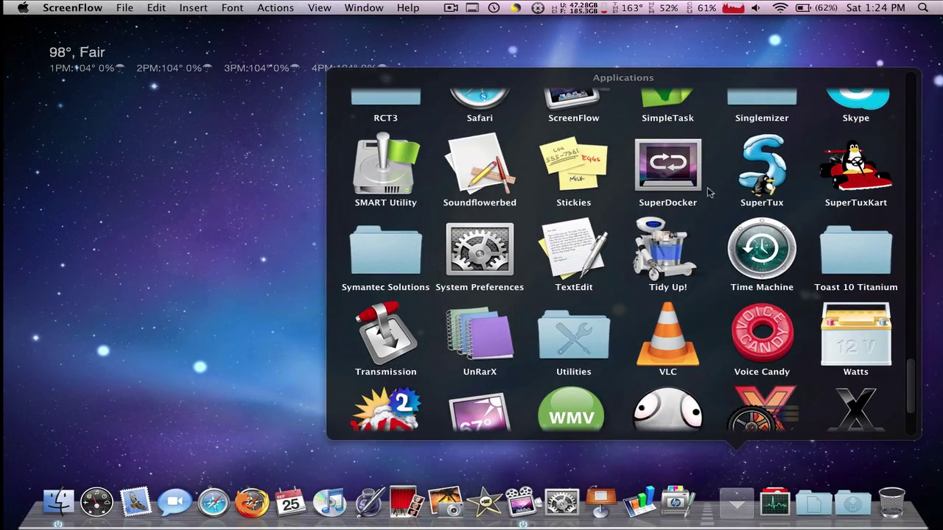
pyautogui.scroll(5, 675, 182)
pyautogui.scroll(-5, 672, 181)
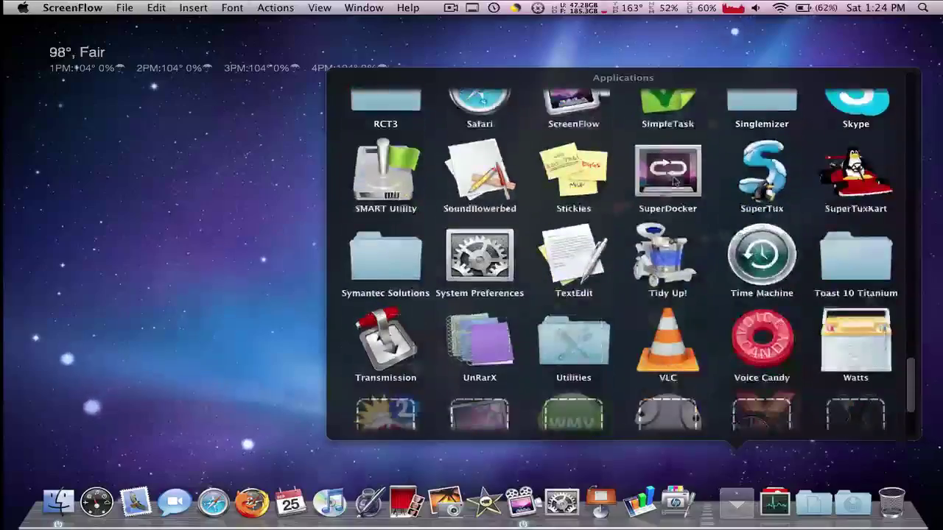
pyautogui.scroll(8, 672, 182)
pyautogui.scroll(1, 673, 182)
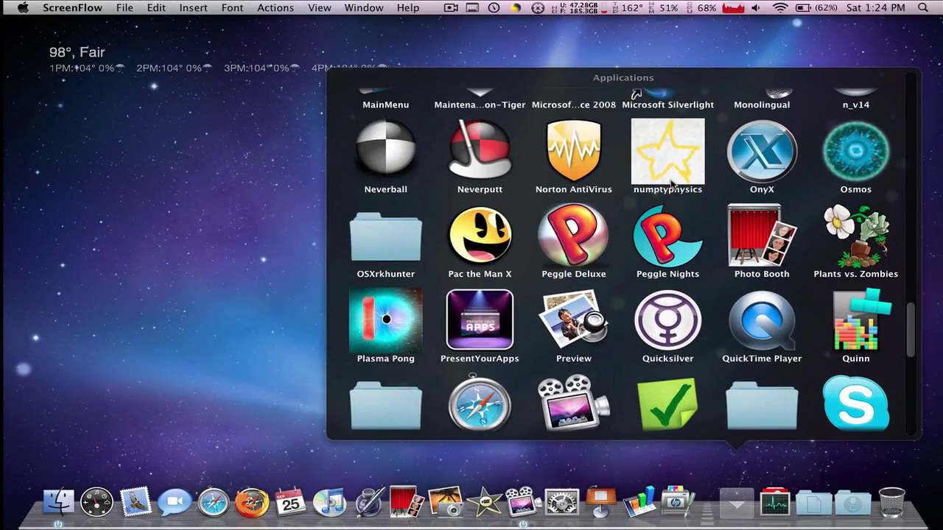
pyautogui.scroll(6, 540, 304)
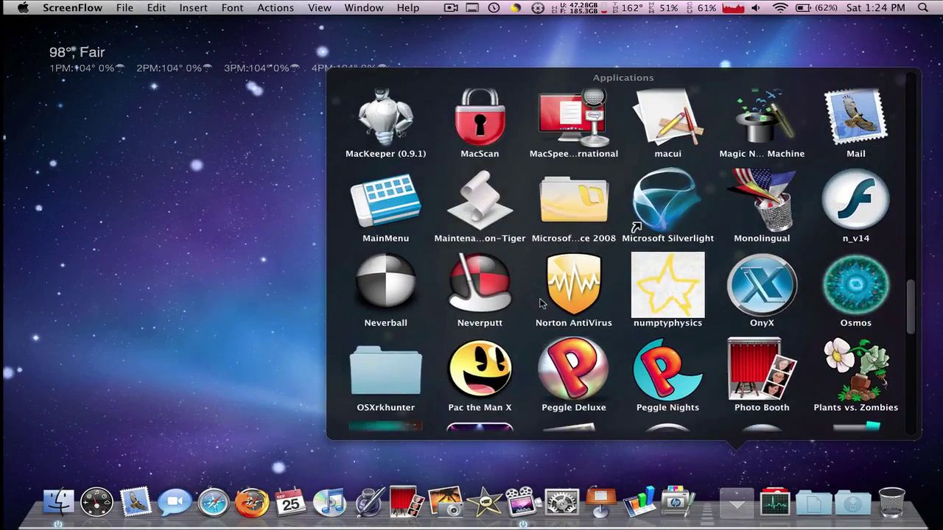
pyautogui.scroll(1, 722, 174)
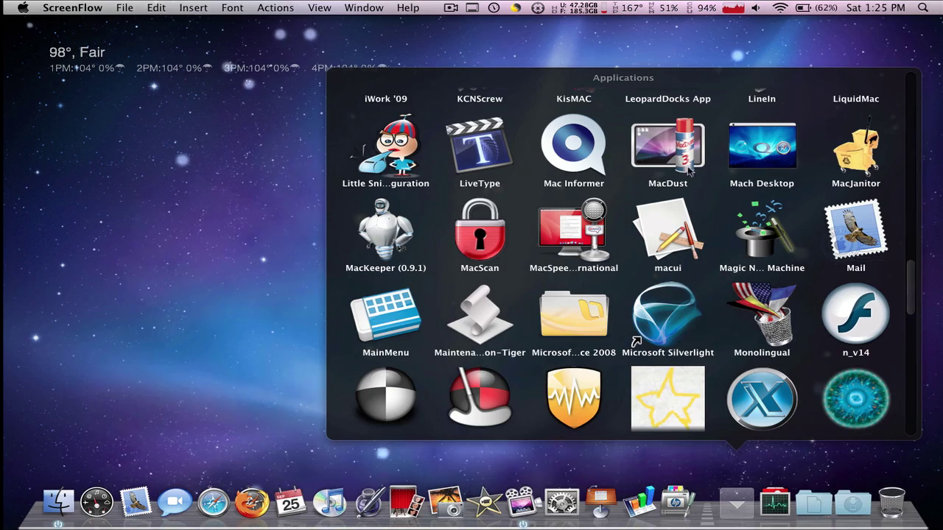
pyautogui.scroll(4, 520, 229)
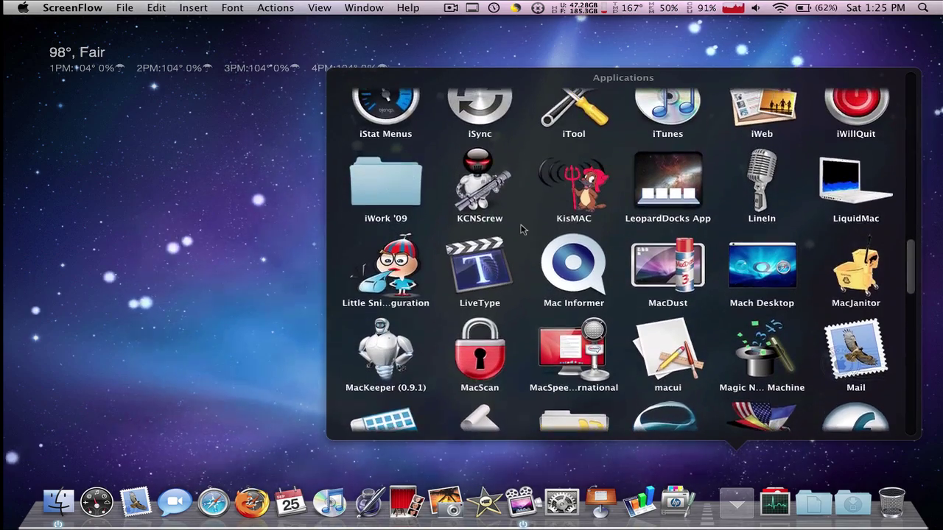
pyautogui.scroll(8, 560, 241)
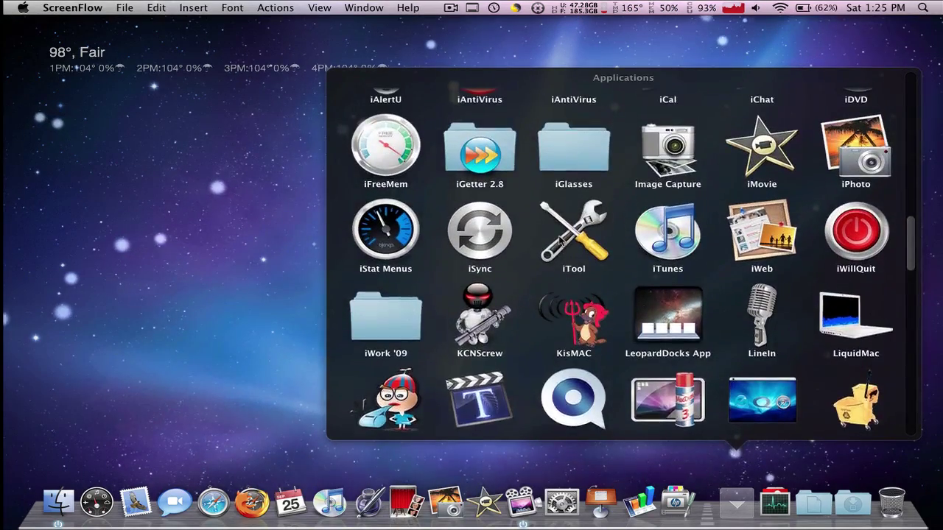
pyautogui.scroll(10, 560, 241)
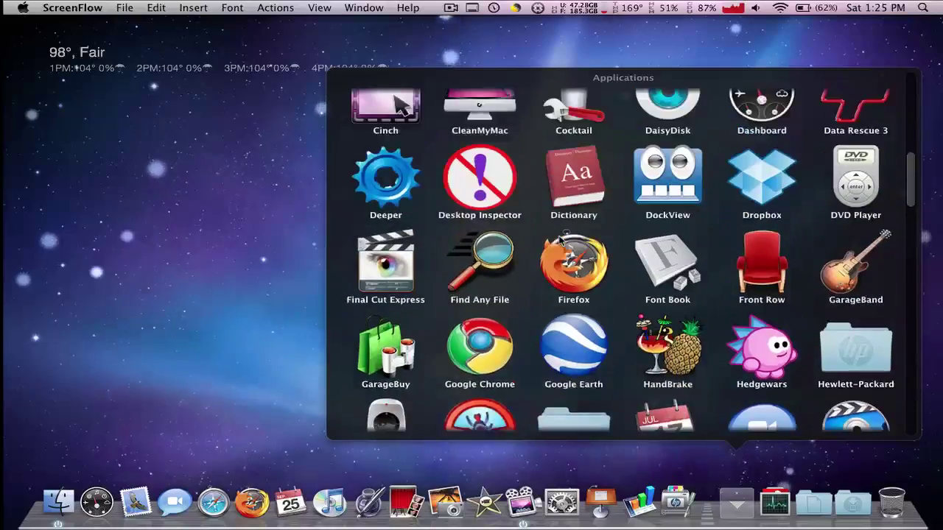
pyautogui.scroll(7, 560, 241)
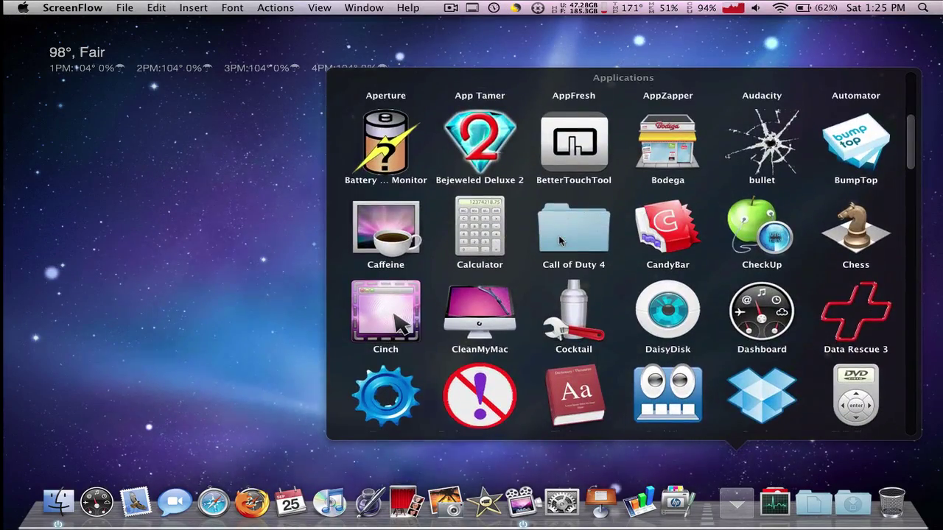
pyautogui.scroll(-20, 560, 241)
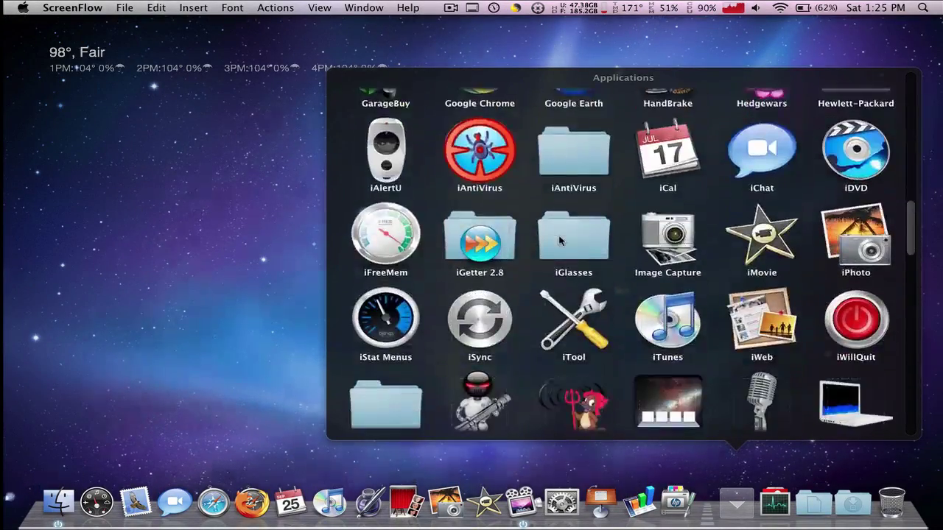
# Launch LeopardDocks App, cancel its dock-image folder chooser, and quit the app
pyautogui.click(647, 174)
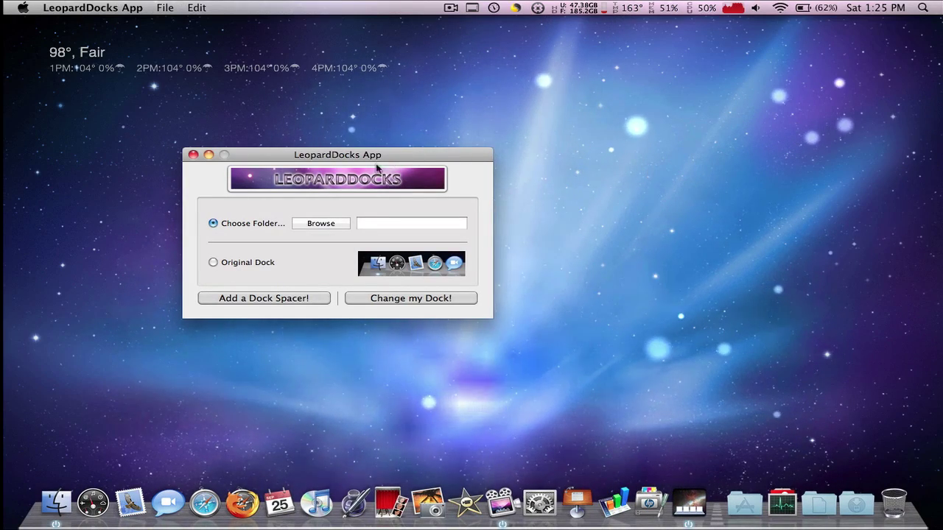
pyautogui.click(320, 223)
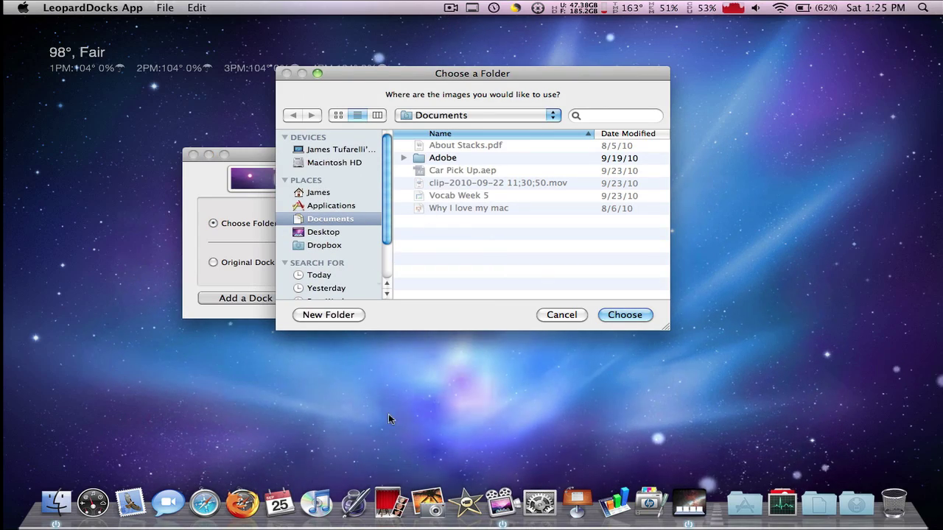
pyautogui.click(554, 321)
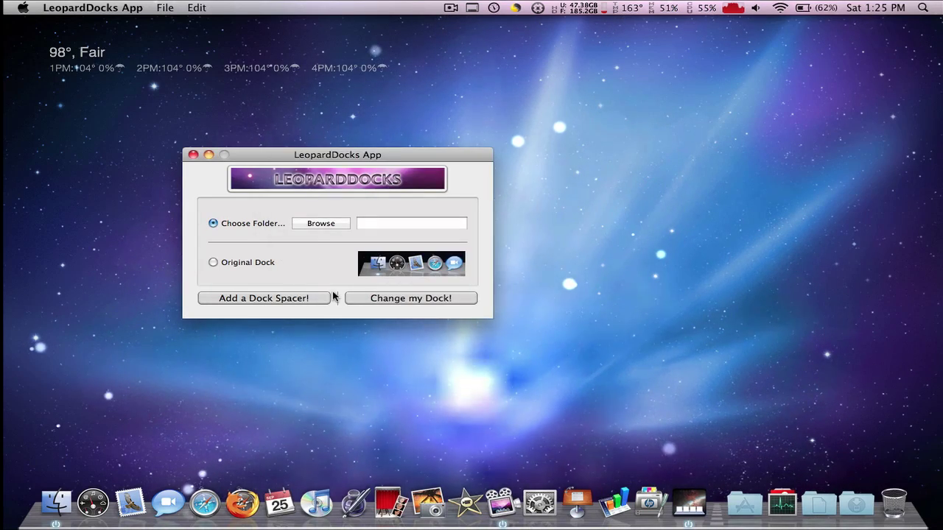
pyautogui.press('super+q')
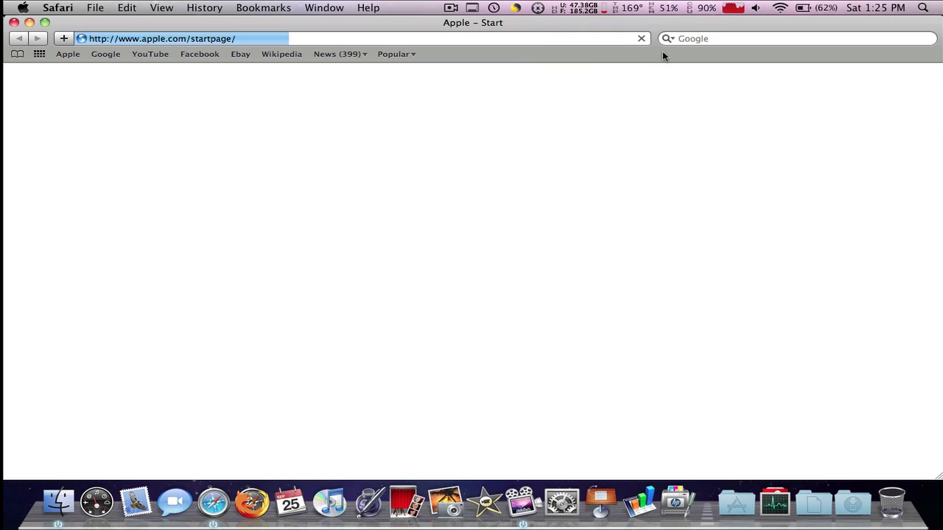
# Google 'loeapard docks' in Safari and follow the corrected 'leopard docks' suggestion
pyautogui.click(678, 39)
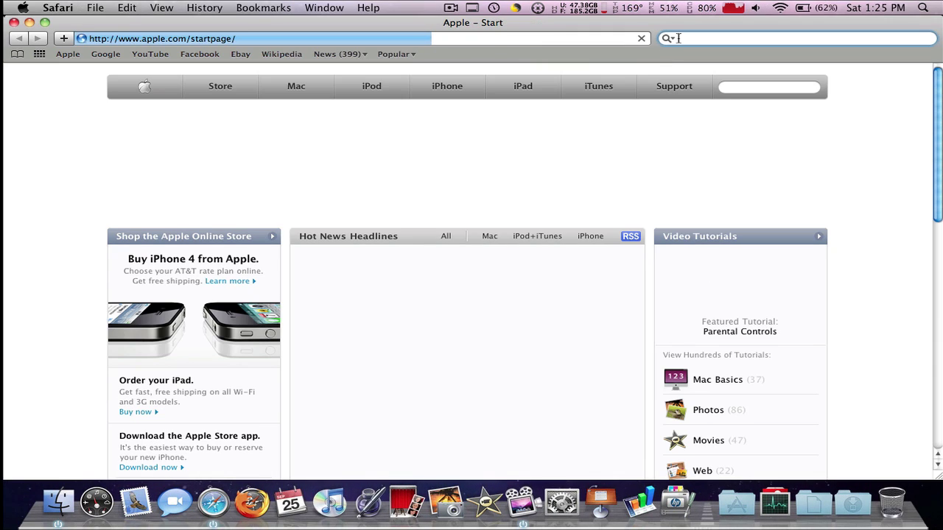
pyautogui.write('loeap')
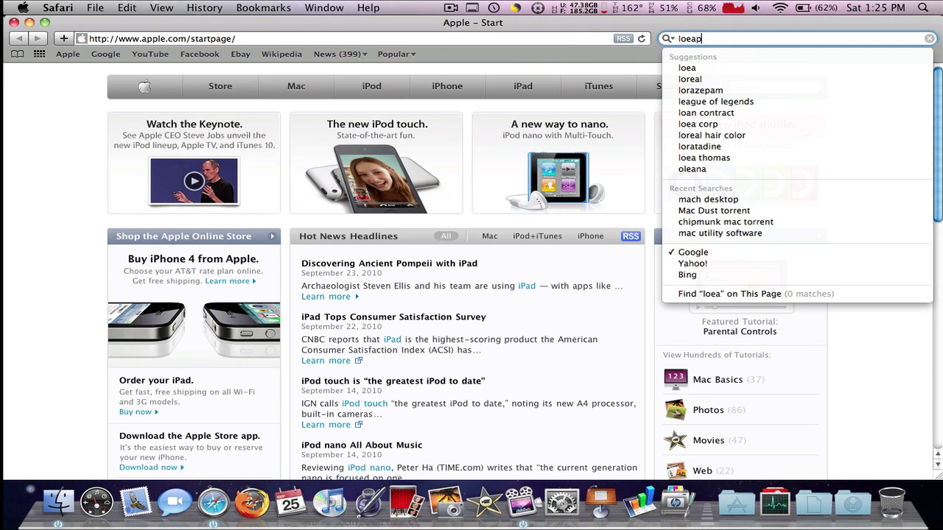
pyautogui.write('ard doc')
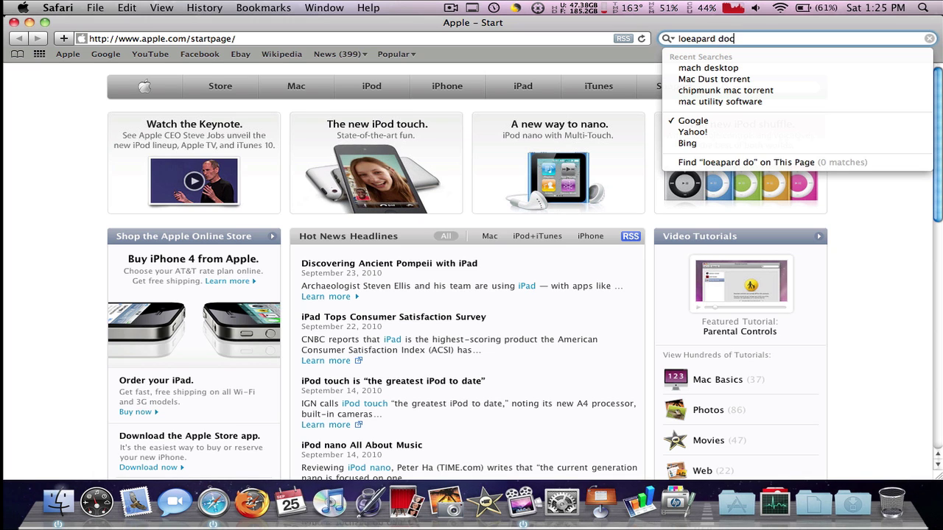
pyautogui.write('ks')
pyautogui.press('Return')
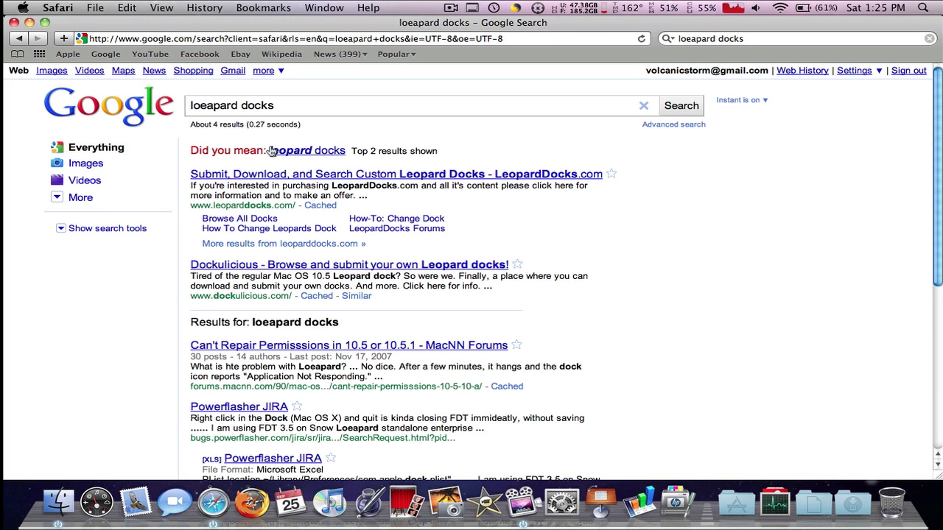
pyautogui.click(274, 154)
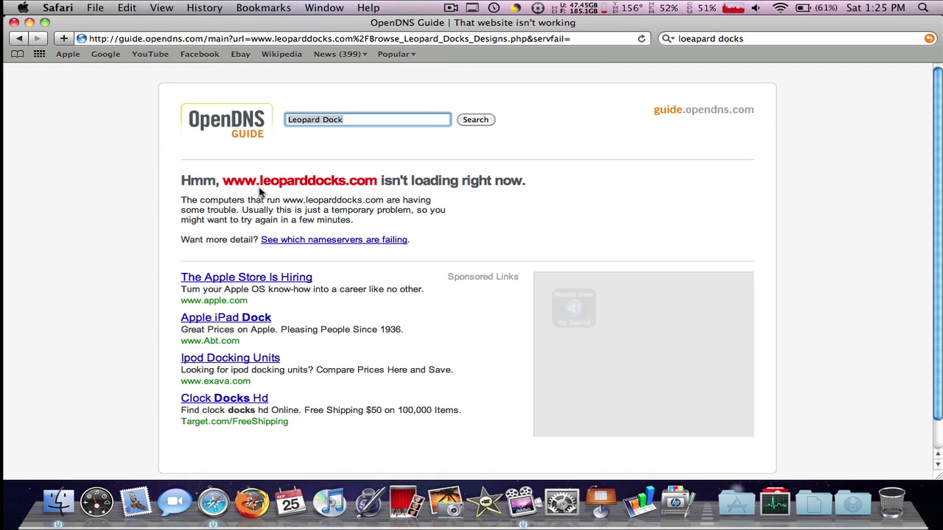
# Reload the failing LeopardDocks page, go back to the leopard docks results, and quit Safari
pyautogui.press('cmd+r')
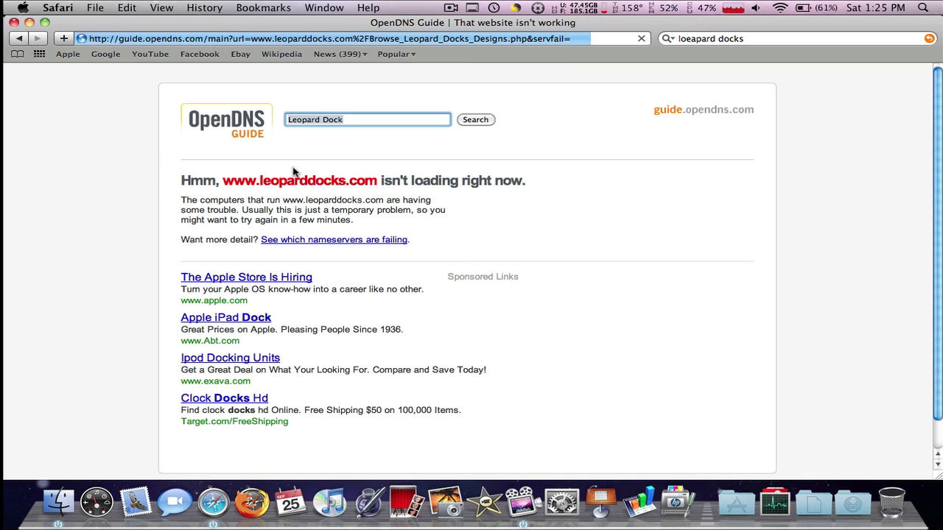
pyautogui.press('super+bracketleft')
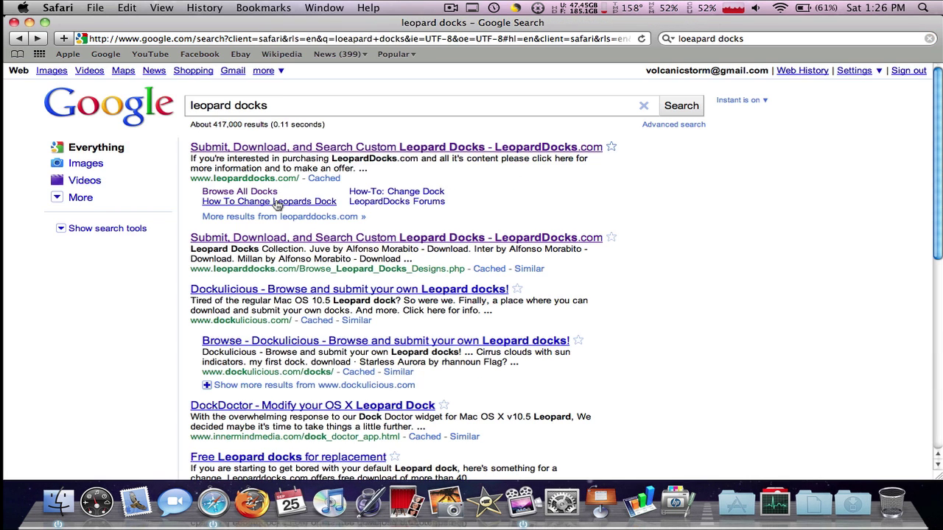
pyautogui.scroll(-3, 272, 291)
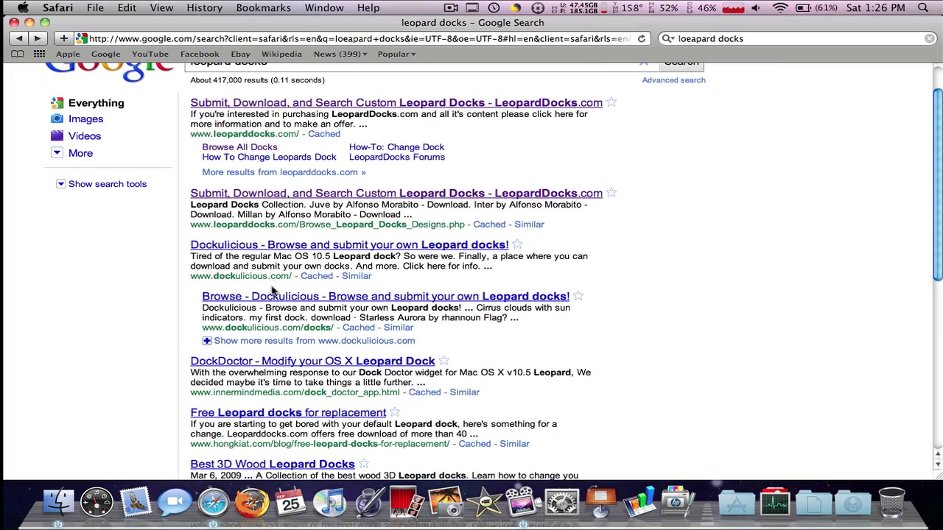
pyautogui.press('super+q')
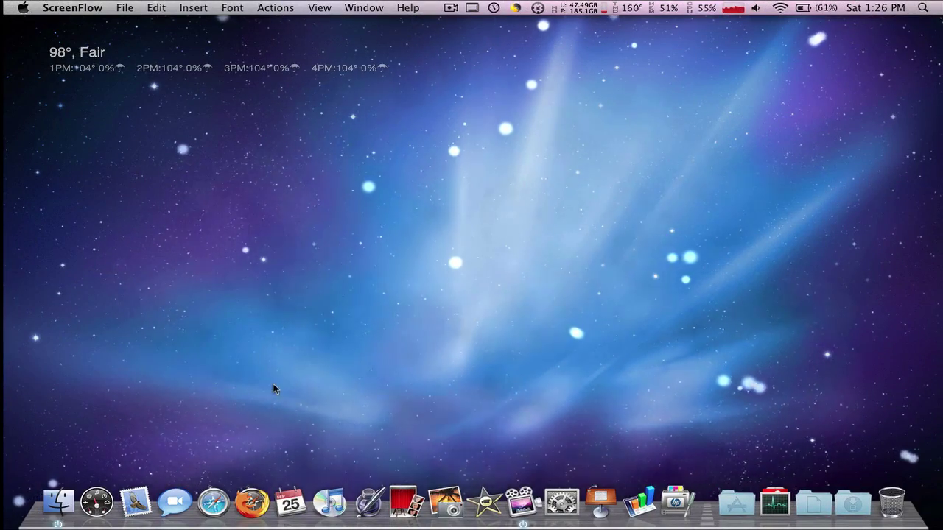
# Launch SuperDocker from the Applications stack, allow both Little Snitch connections, then quit it
pyautogui.click(741, 496)
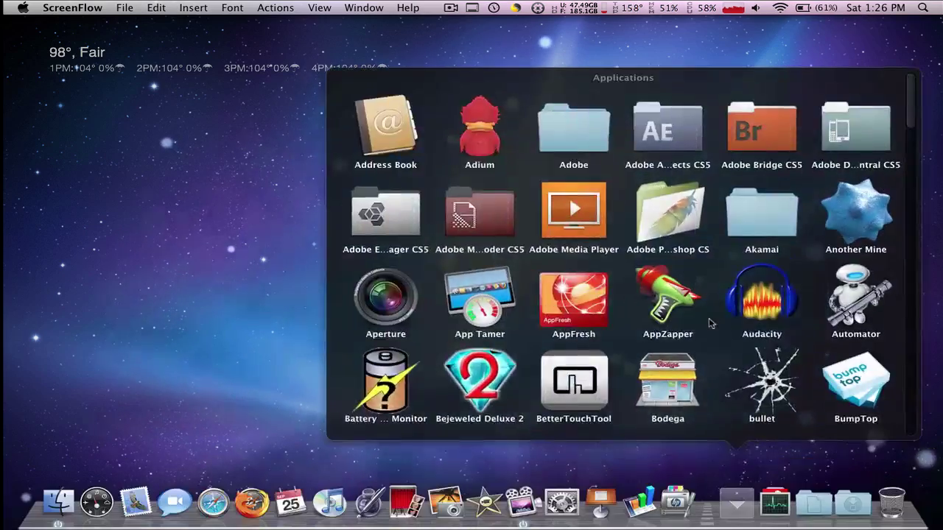
pyautogui.scroll(-15, 711, 322)
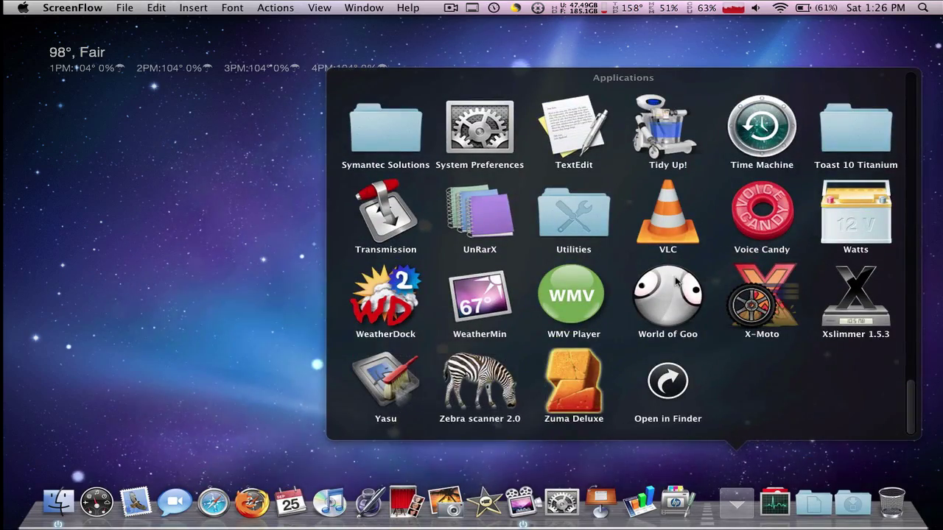
pyautogui.scroll(5, 676, 282)
pyautogui.click(676, 287)
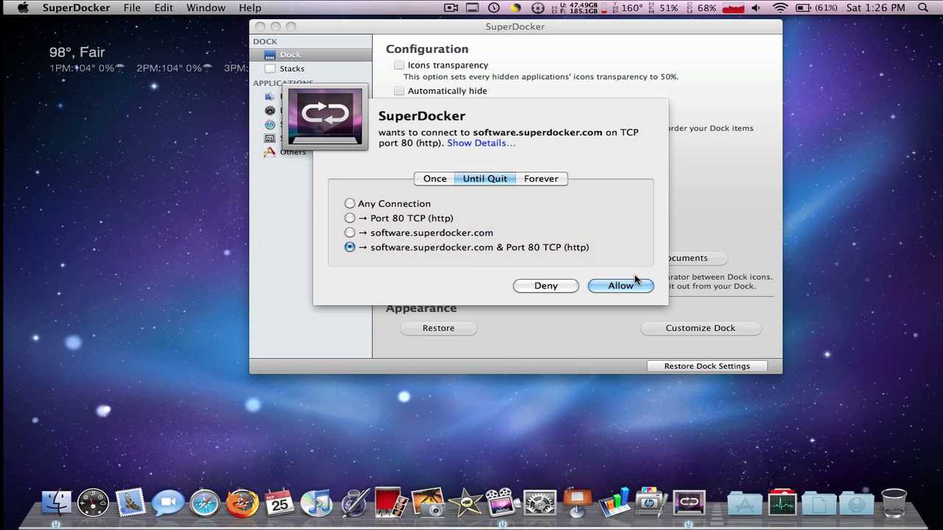
pyautogui.click(620, 285)
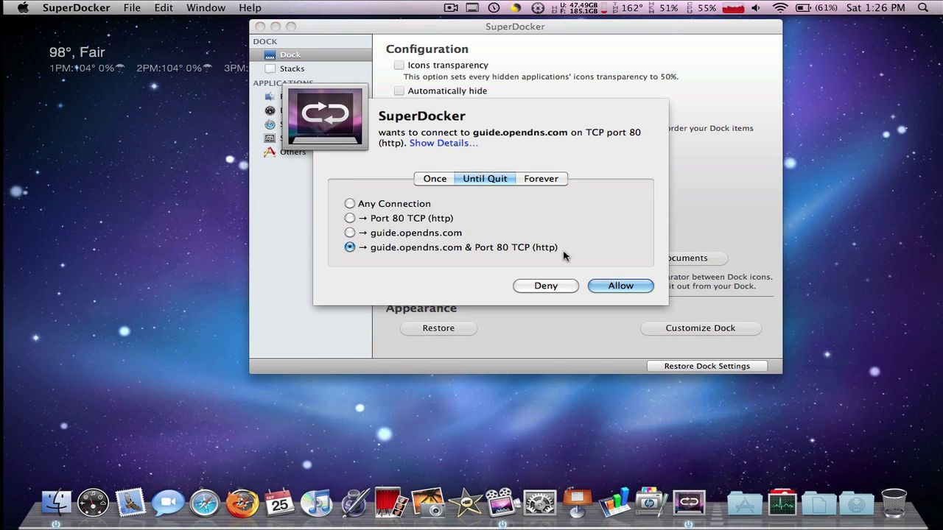
pyautogui.click(607, 287)
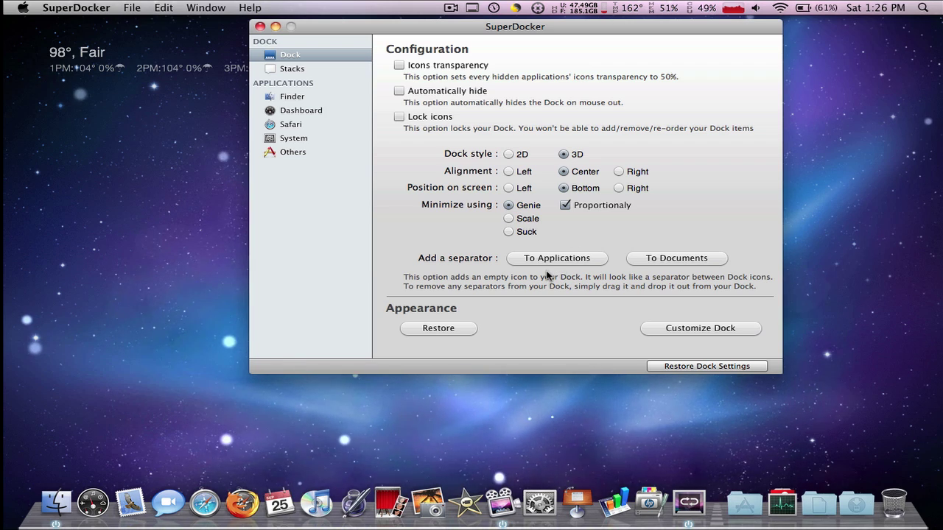
pyautogui.press('super+q')
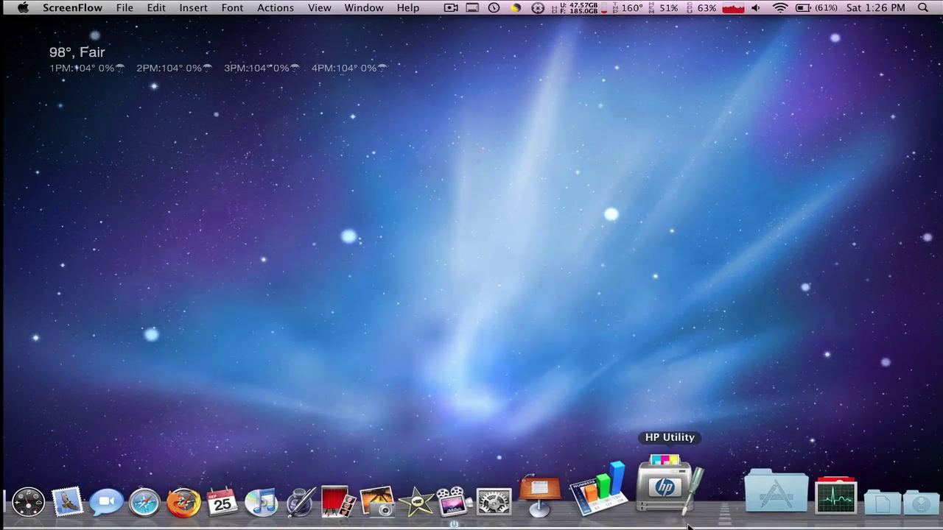
# Launch Safari and rerun the earlier 'mach desktop' Google search
pyautogui.click(212, 497)
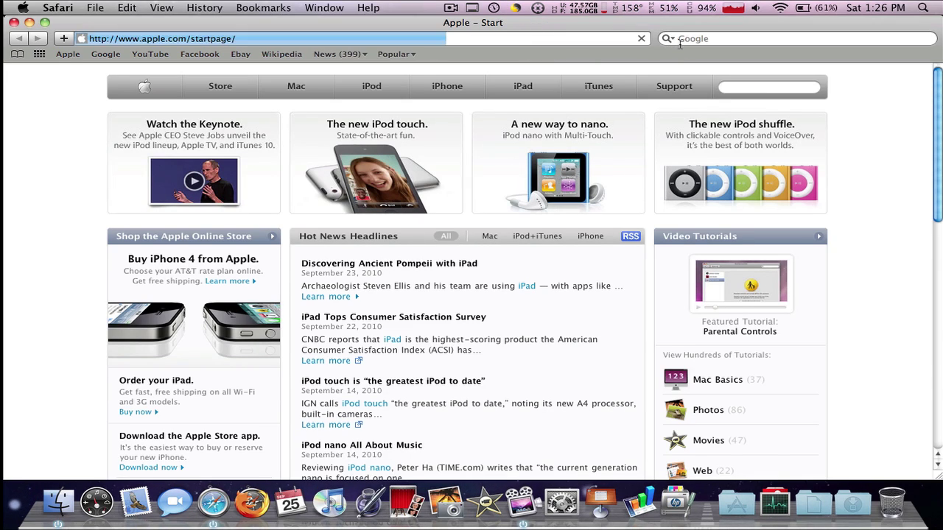
pyautogui.click(667, 38)
pyautogui.write('mach desktop')
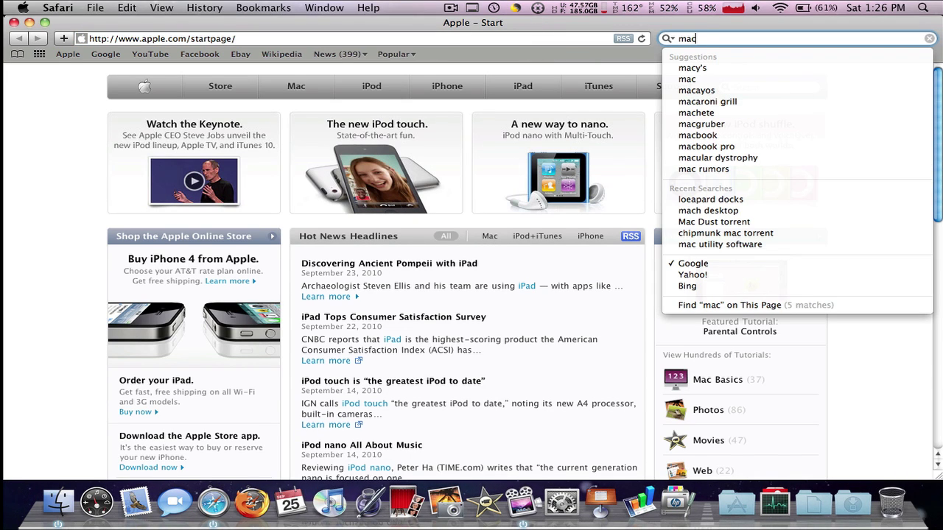
pyautogui.click(709, 210)
# Open the Mach Desktop website, scroll through it, and go back to the results
pyautogui.click(294, 147)
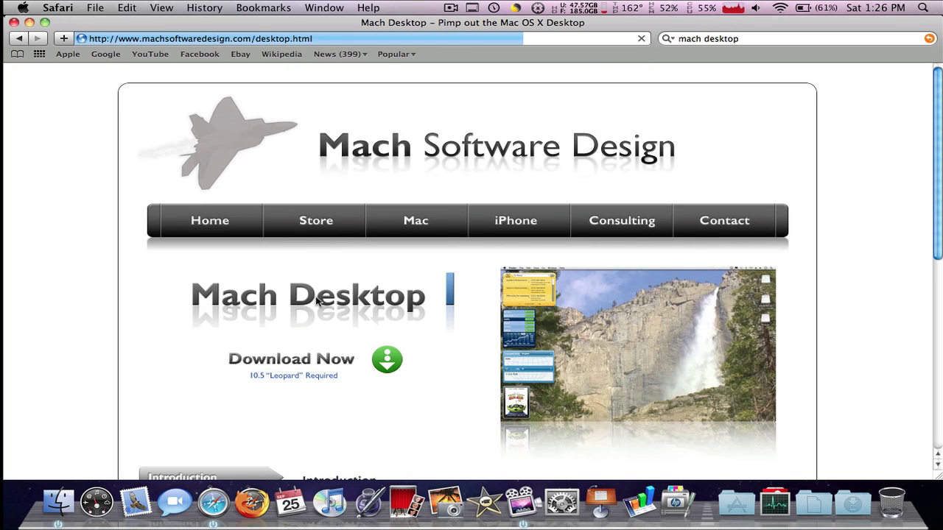
pyautogui.scroll(-2, 317, 299)
pyautogui.scroll(-10, 386, 282)
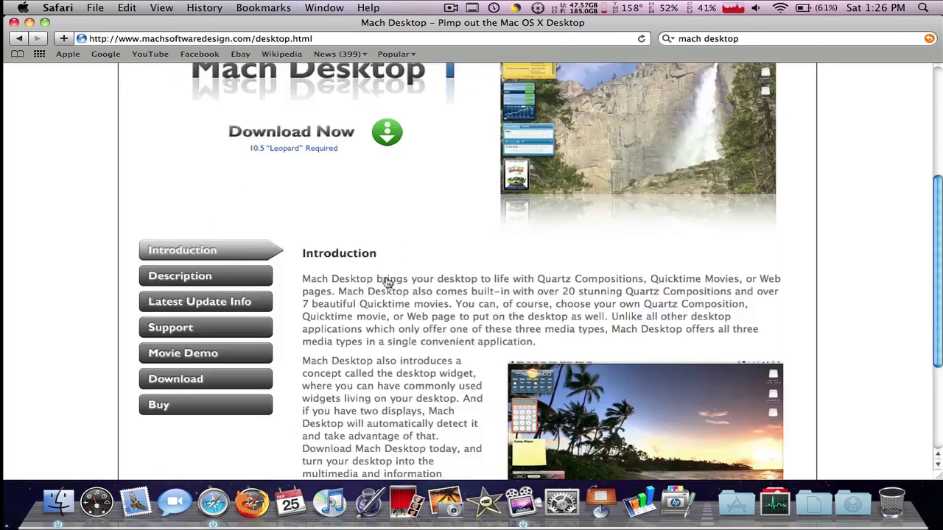
pyautogui.press('super+bracketleft')
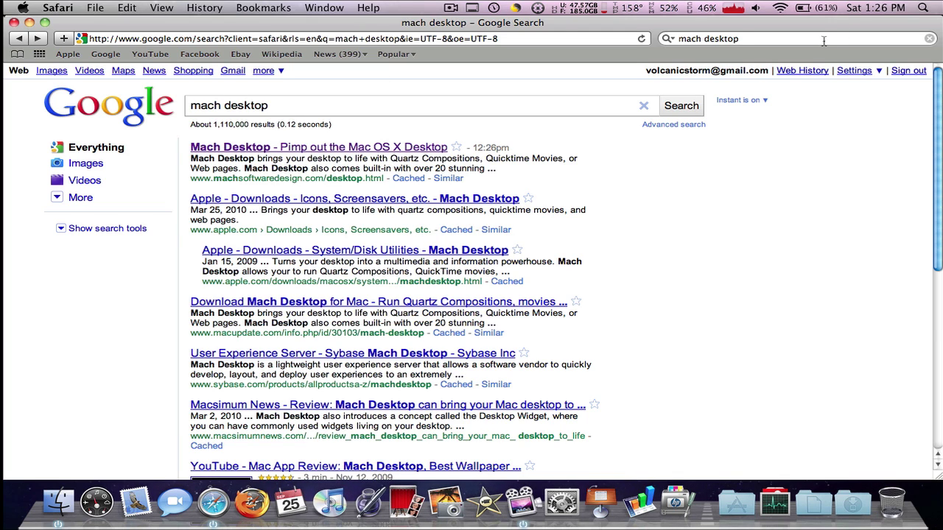
# Rerun the 'loeapard docks' search, take the 'leopard docks' correction, and open LeopardDocks.com
pyautogui.write('loeapard docks')
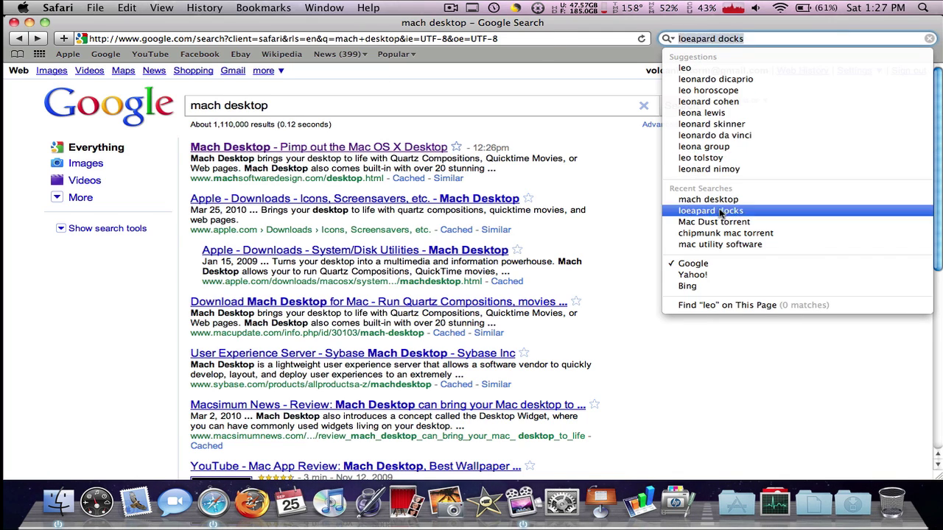
pyautogui.click(719, 210)
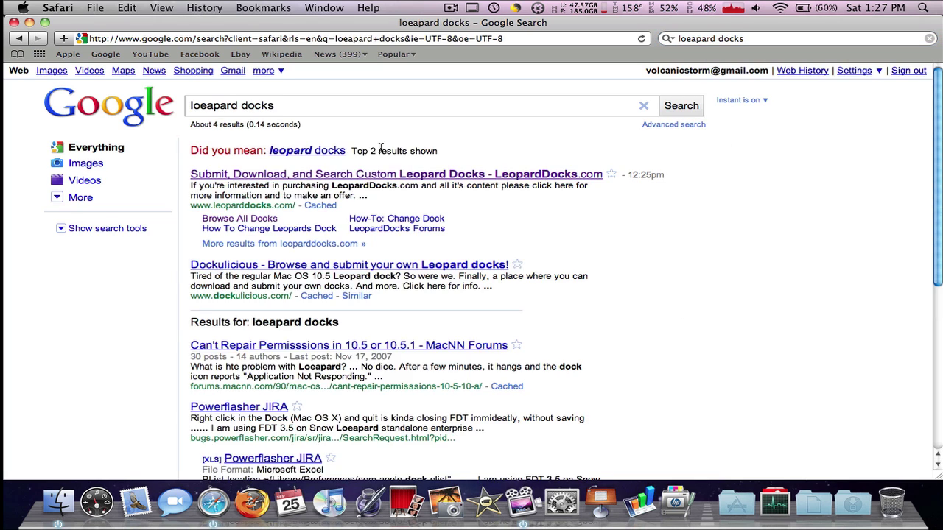
pyautogui.click(322, 150)
pyautogui.click(318, 146)
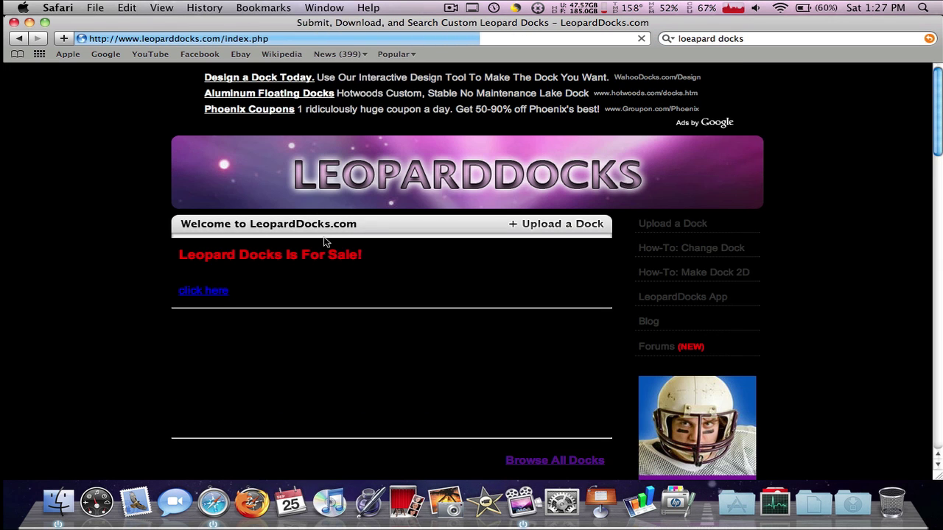
# Scroll through LeopardDocks.com's dock designs down to the footer and back up
pyautogui.scroll(-8, 329, 303)
pyautogui.scroll(-5, 329, 303)
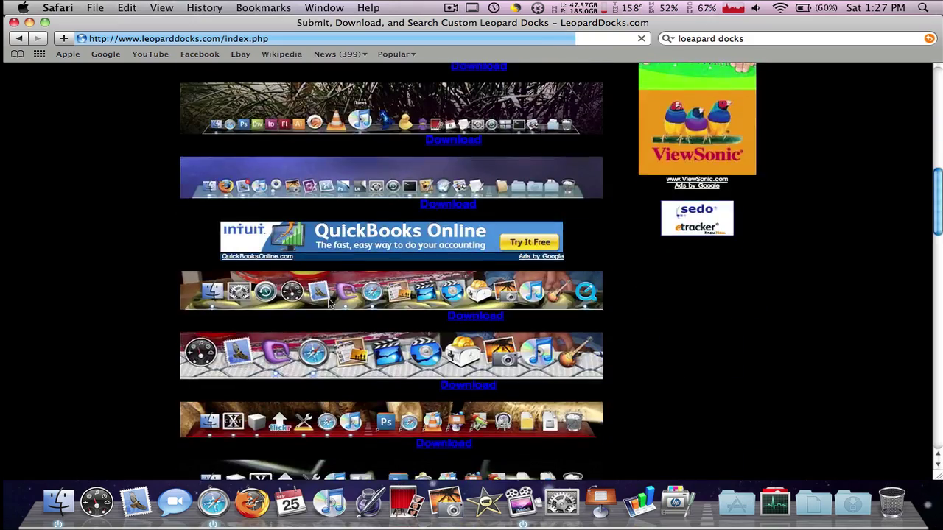
pyautogui.scroll(10, 329, 303)
pyautogui.scroll(-3, 330, 302)
pyautogui.scroll(-6, 330, 302)
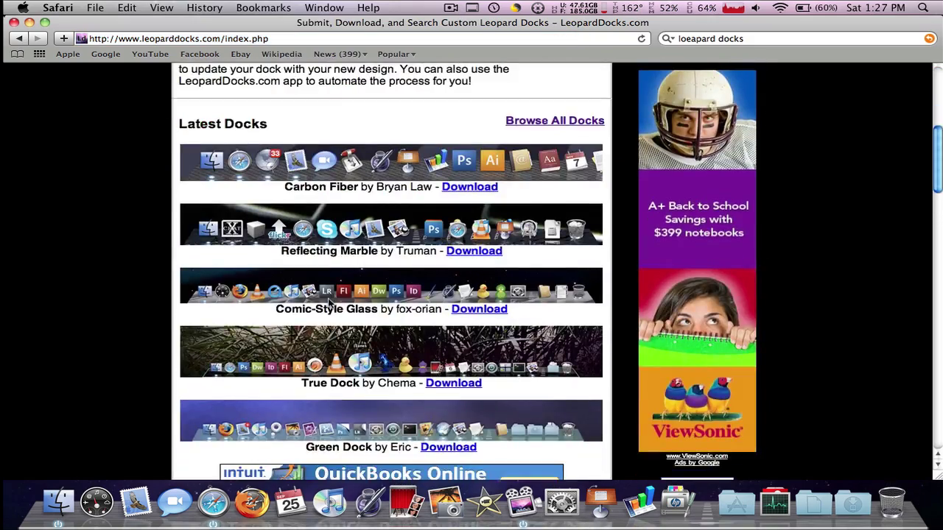
pyautogui.scroll(8, 330, 302)
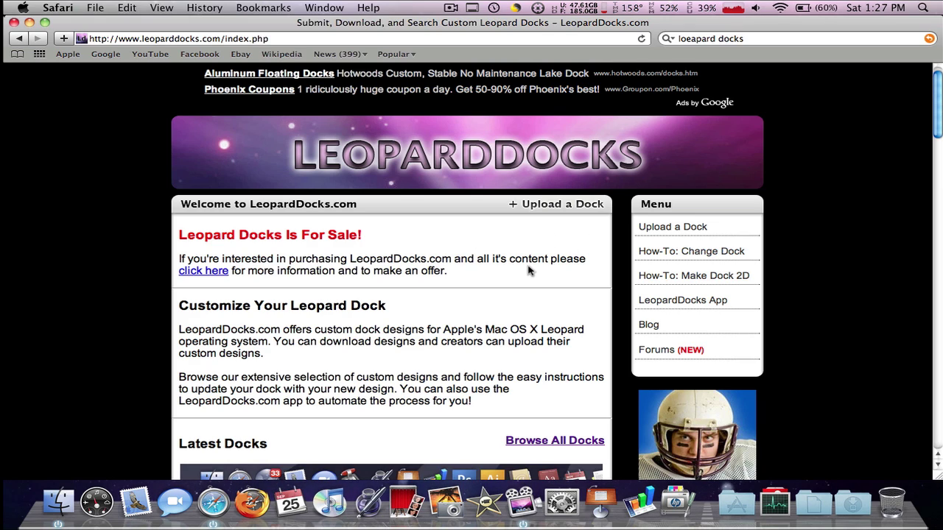
pyautogui.scroll(-12, 528, 271)
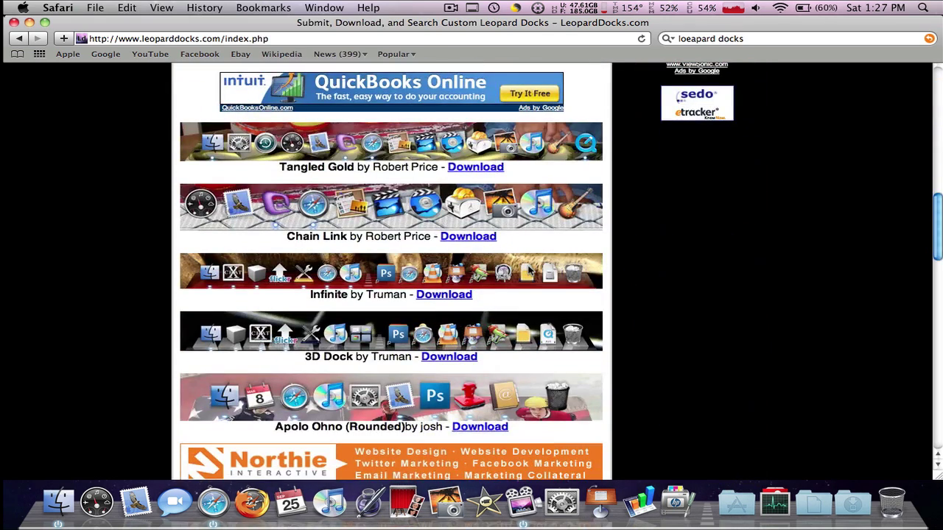
pyautogui.scroll(-15, 527, 271)
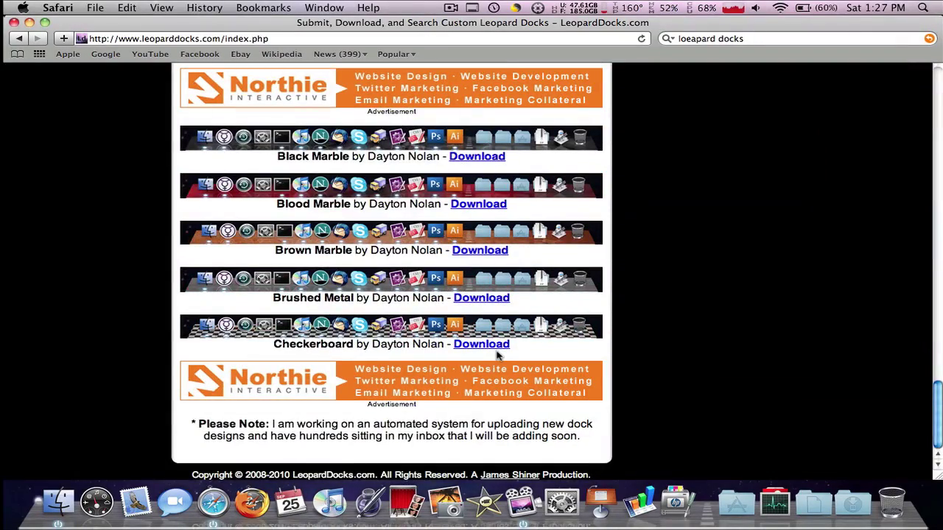
pyautogui.scroll(20, 498, 356)
pyautogui.scroll(-4, 498, 356)
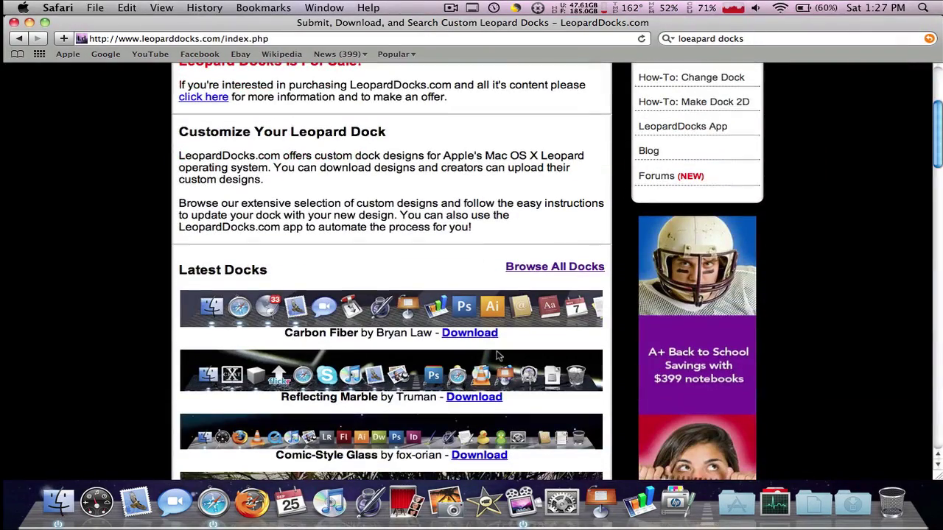
pyautogui.scroll(-10, 404, 328)
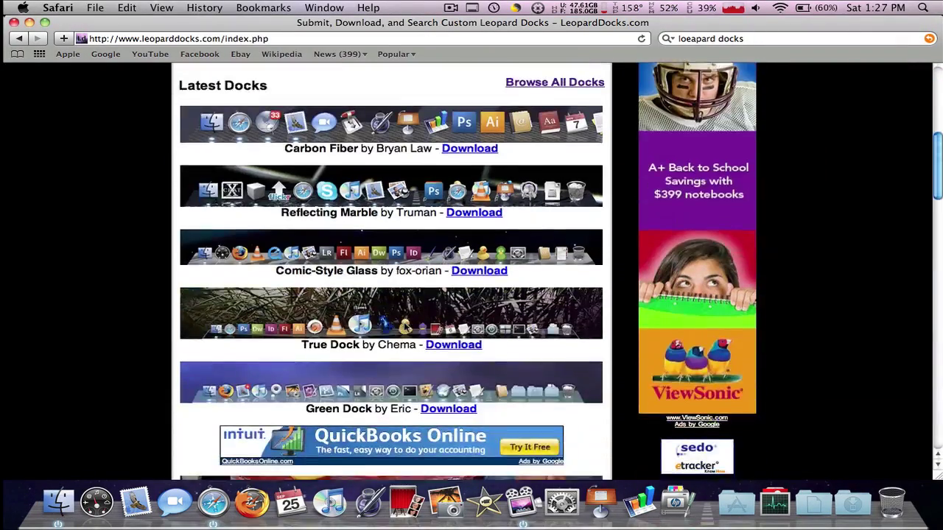
pyautogui.scroll(-10, 405, 328)
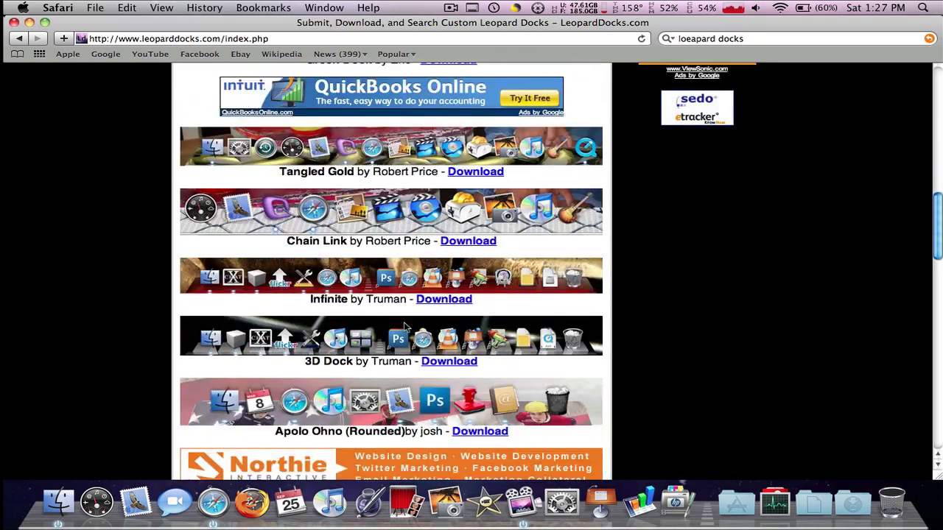
pyautogui.scroll(-5, 404, 326)
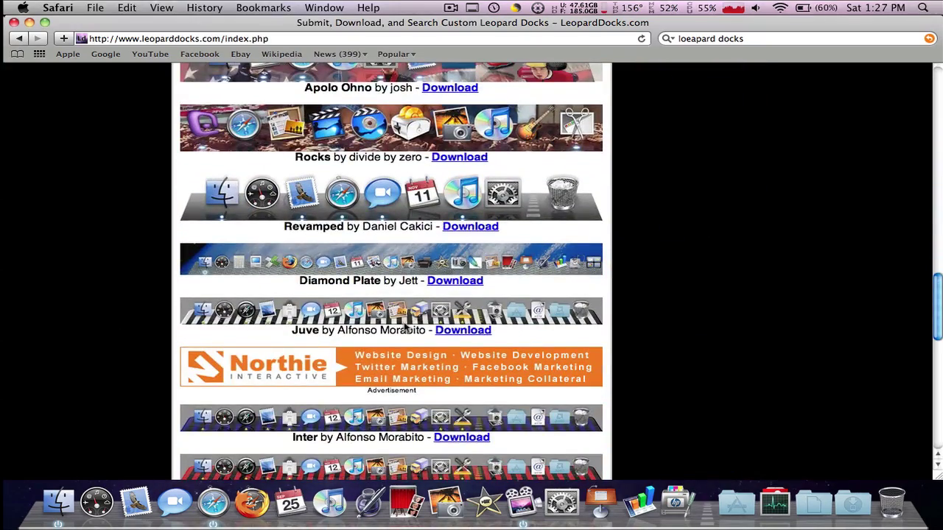
pyautogui.scroll(-12, 402, 318)
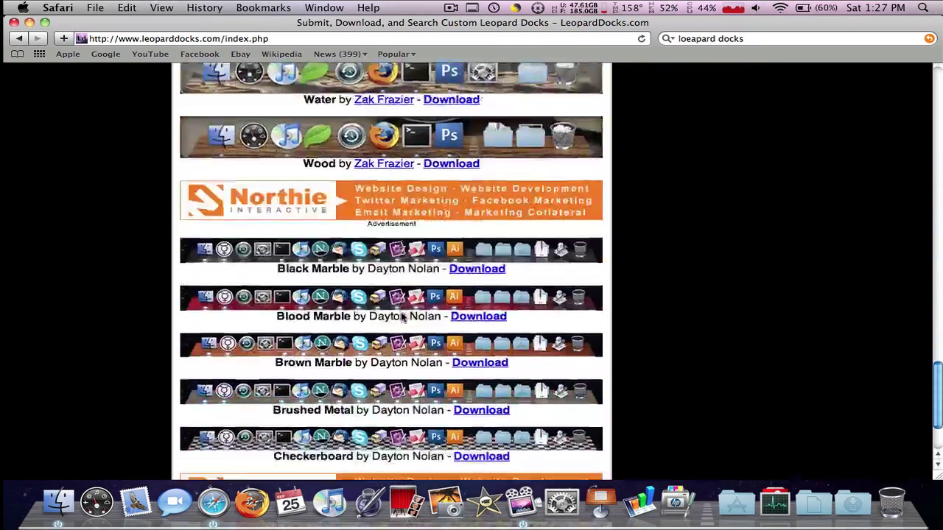
pyautogui.scroll(-2, 402, 317)
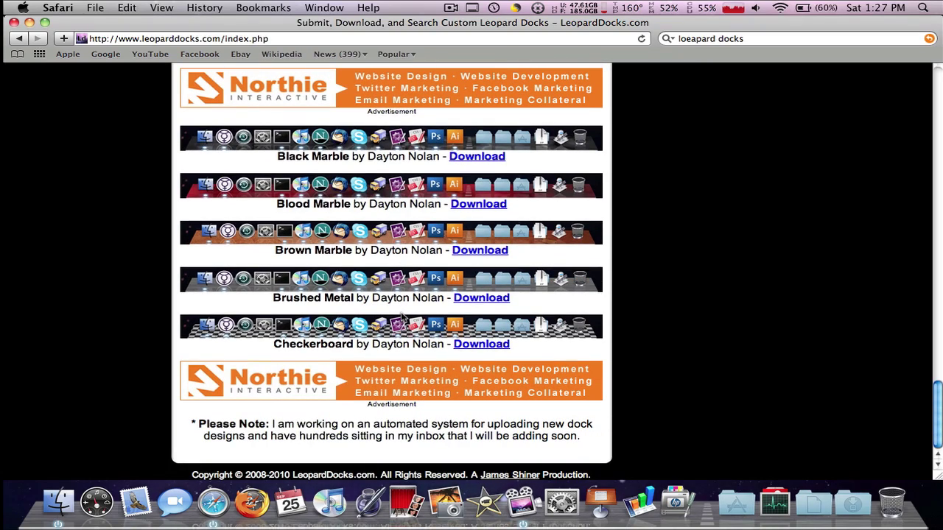
pyautogui.scroll(1, 303, 300)
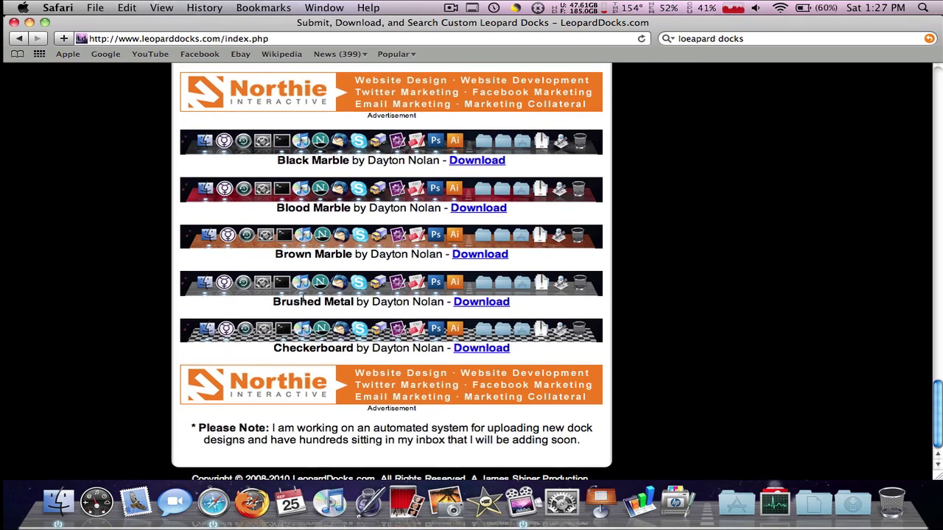
pyautogui.scroll(13, 349, 289)
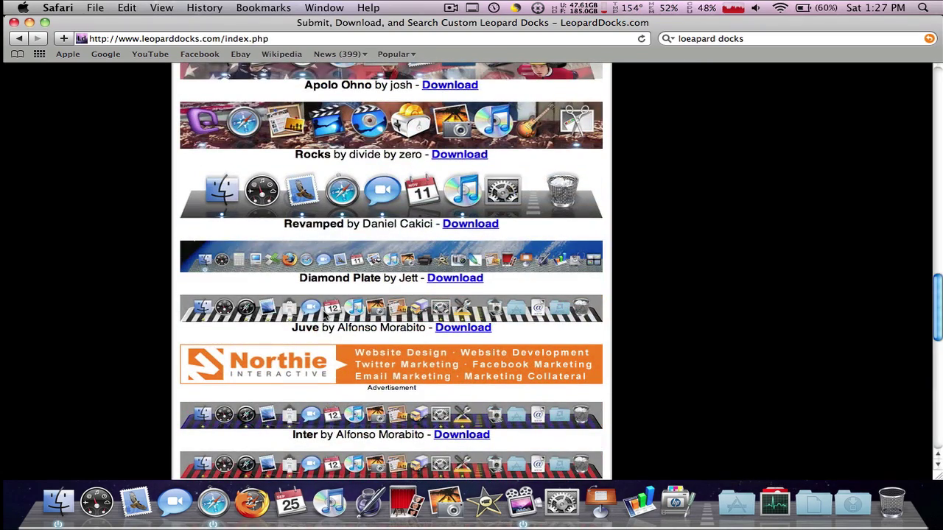
pyautogui.scroll(10, 324, 315)
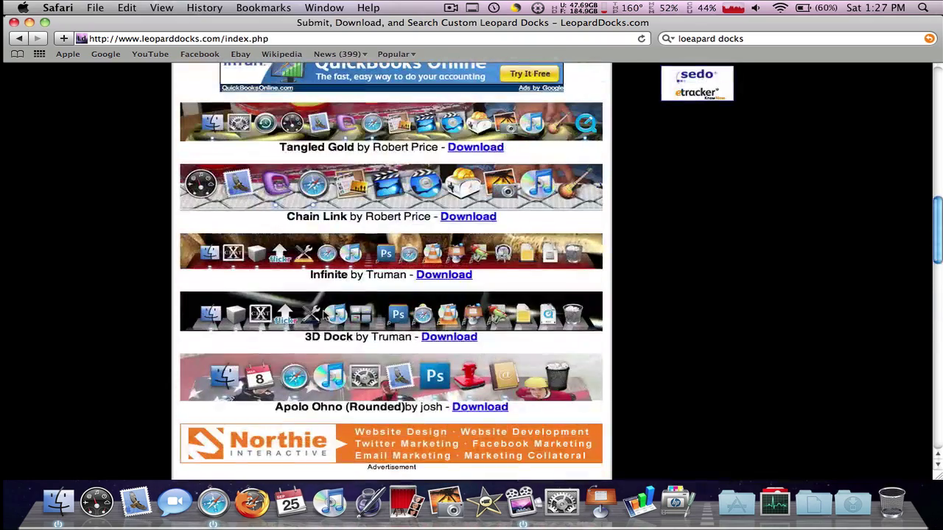
pyautogui.scroll(15, 324, 313)
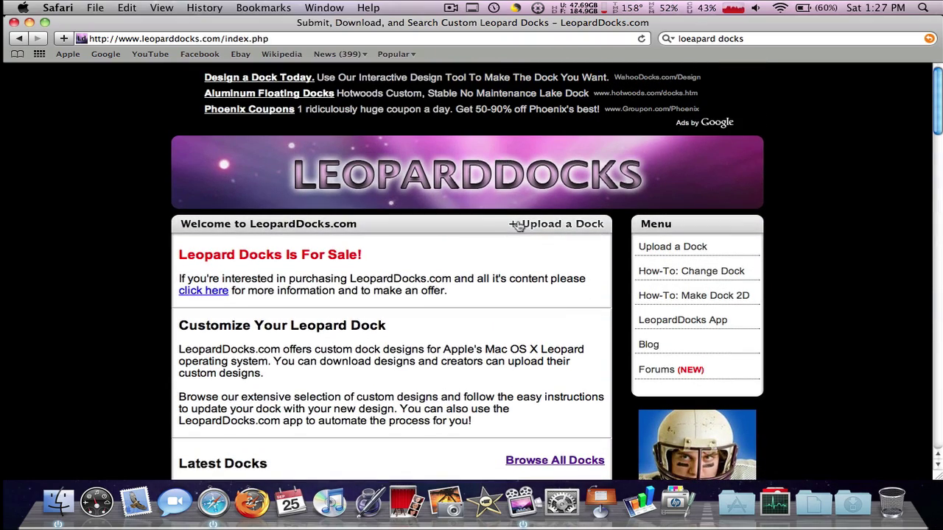
# Search Google for 'leopard docks app' and open LeopardDocks.com's Download the LeopardDocks App page
pyautogui.press('super+bracketleft')
pyautogui.write('app')
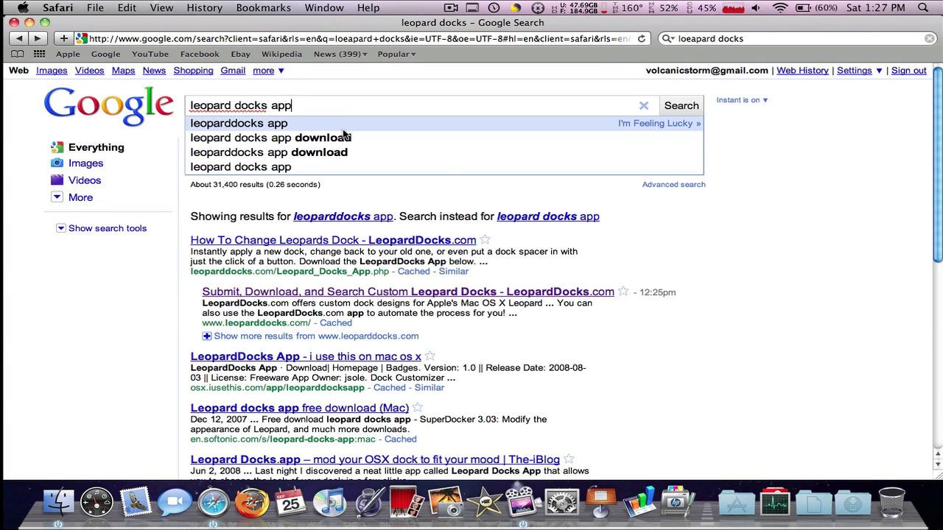
pyautogui.press('Return')
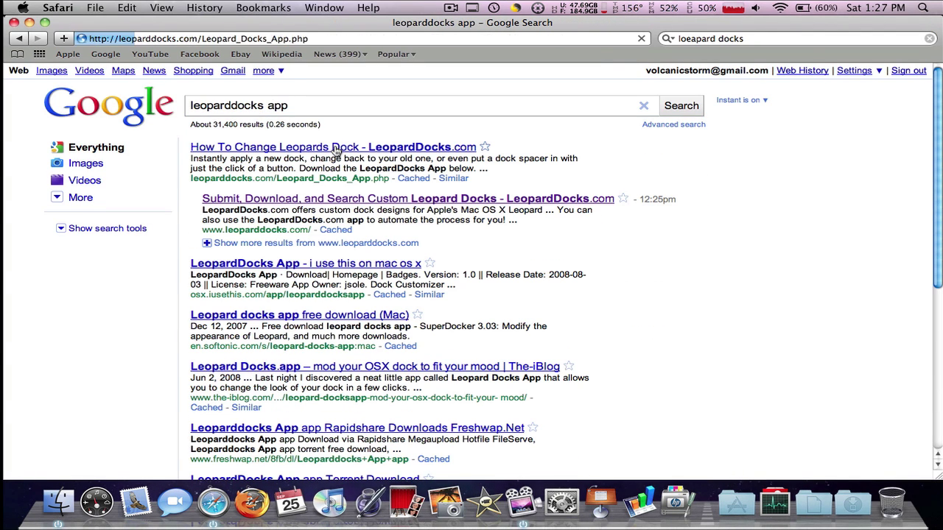
pyautogui.click(336, 148)
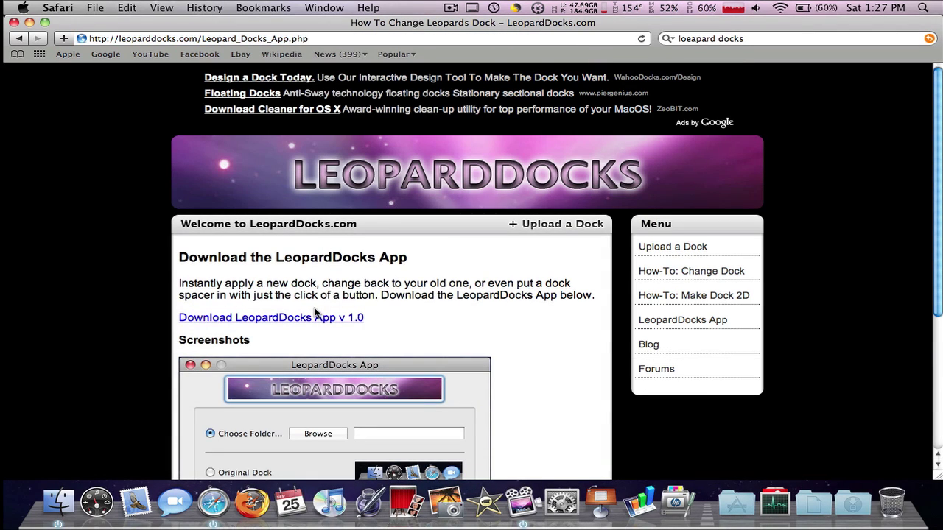
pyautogui.scroll(-3, 316, 325)
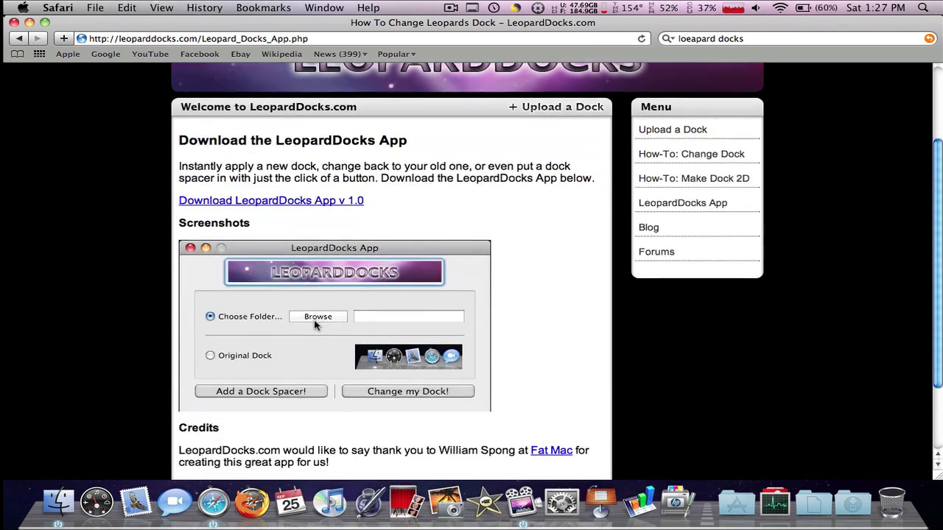
pyautogui.scroll(3, 316, 325)
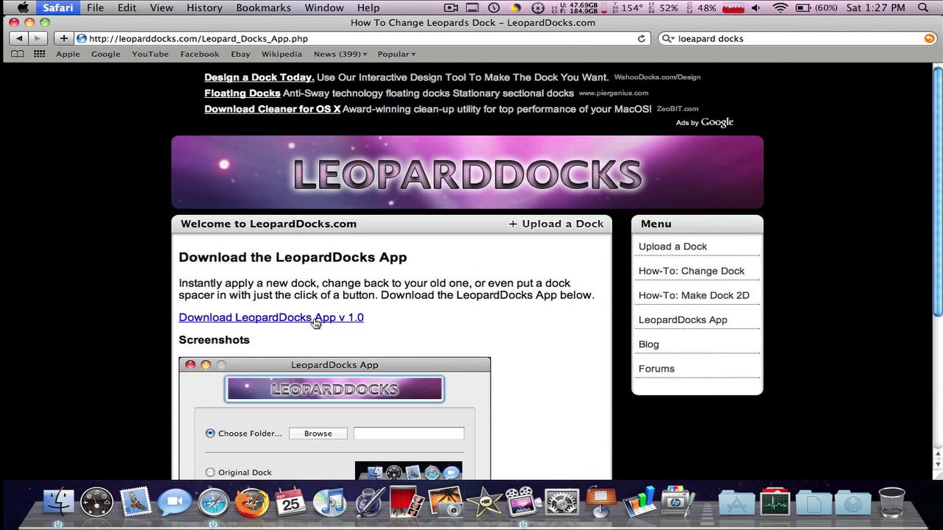
# Quit Safari to reveal the galaxy desktop and open ScreenFlow's recording menu
pyautogui.press('super+q')
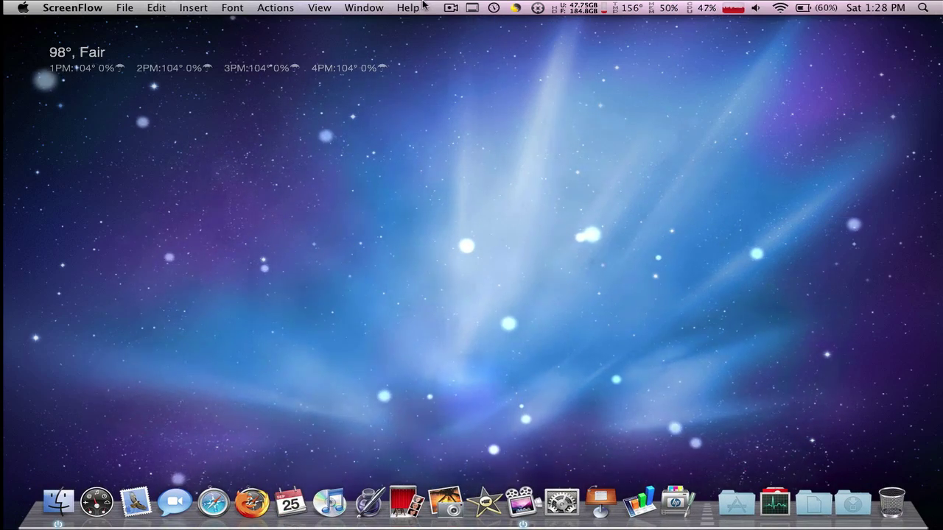
pyautogui.click(451, 5)
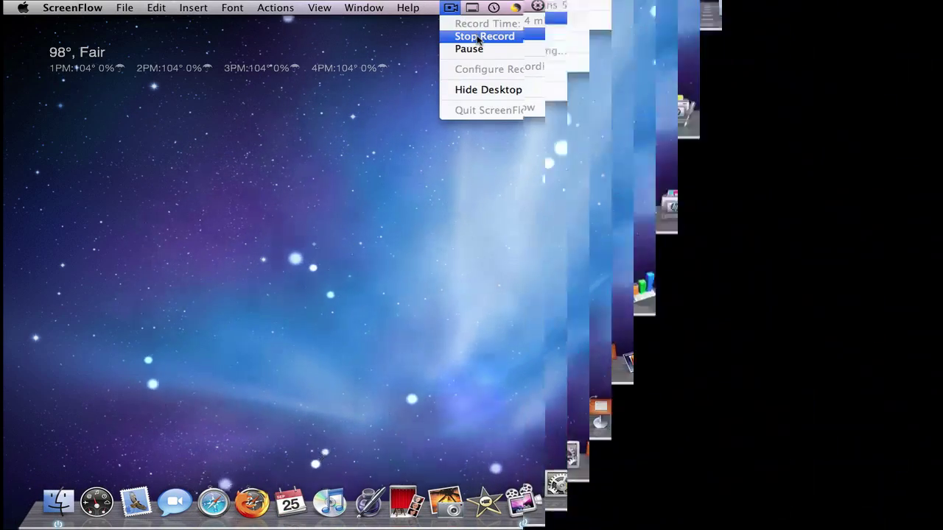